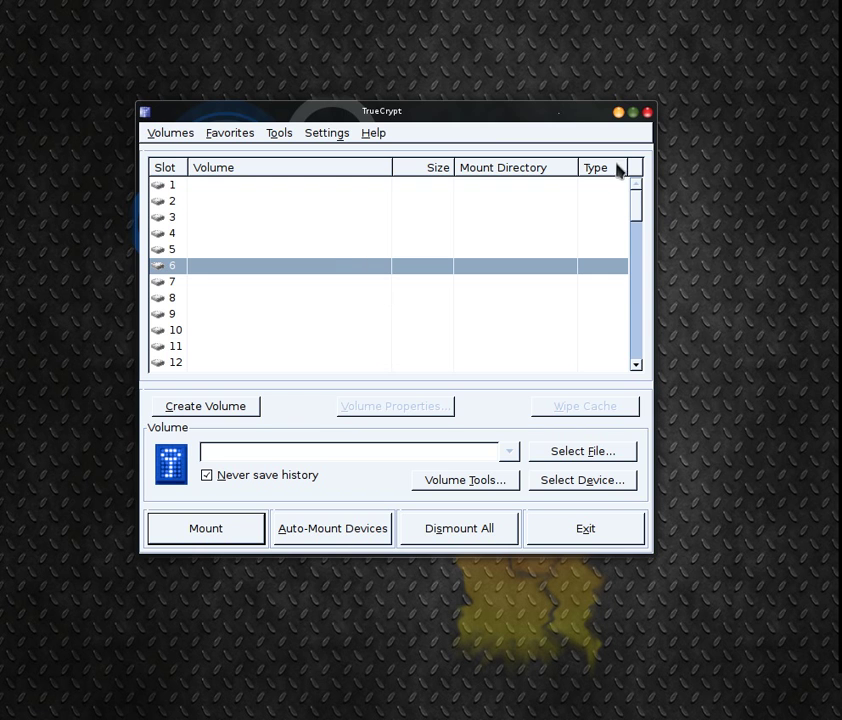
pyautogui.moveTo(496, 115); pyautogui.dragTo(505, 87)
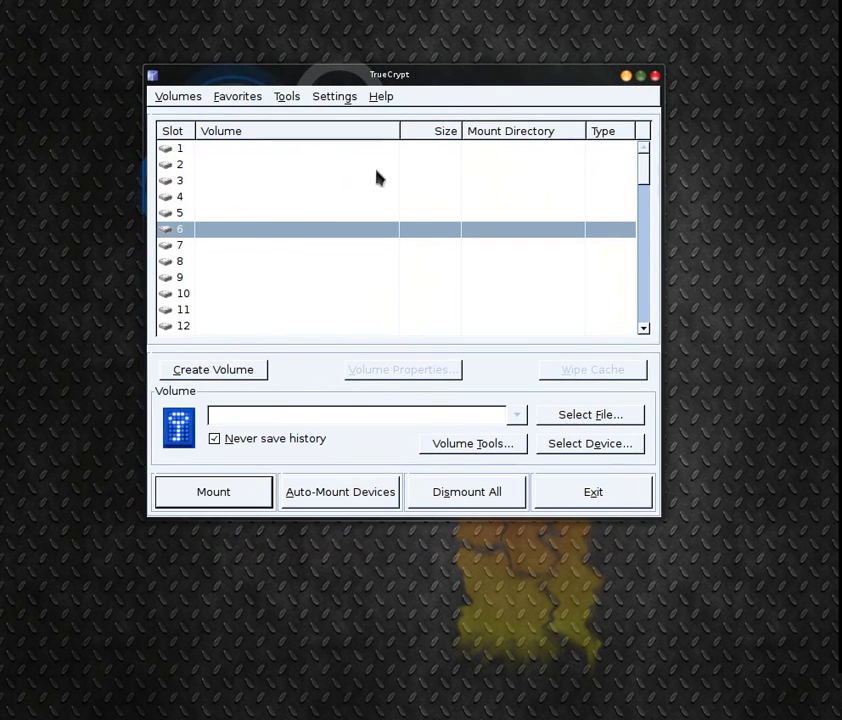
pyautogui.click(250, 297)
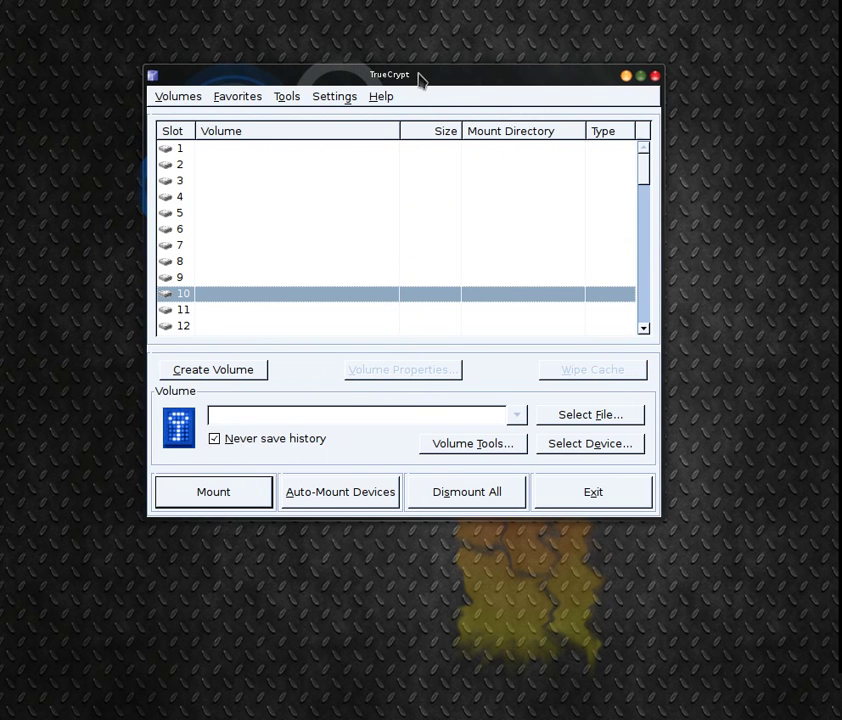
pyautogui.moveTo(421, 79); pyautogui.dragTo(415, 77)
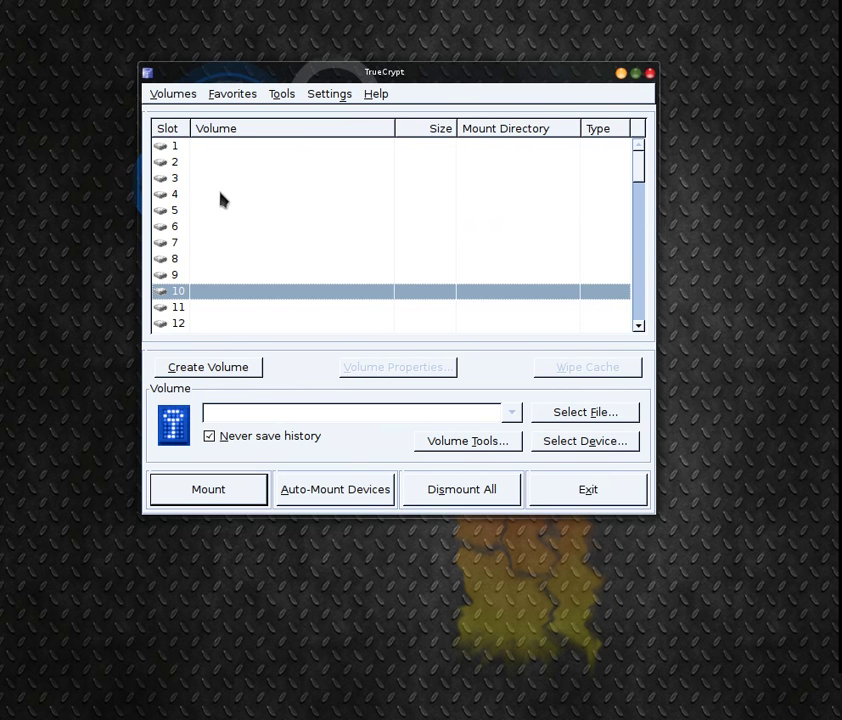
pyautogui.moveTo(393, 80); pyautogui.dragTo(352, 60)
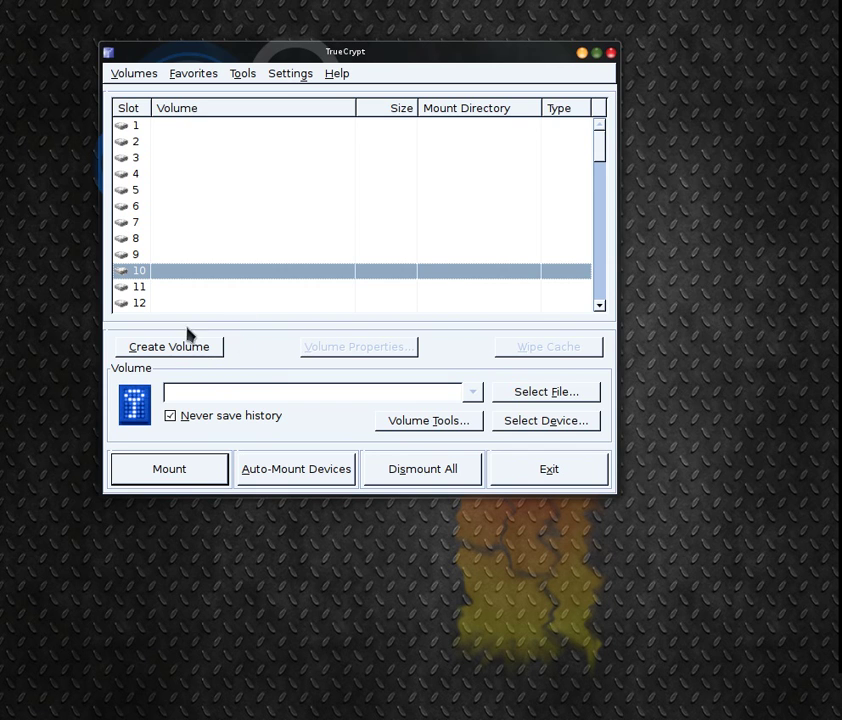
# Step: Start creating a volume as an encrypted file container of the Standard TrueCrypt volume type
pyautogui.click(207, 352)
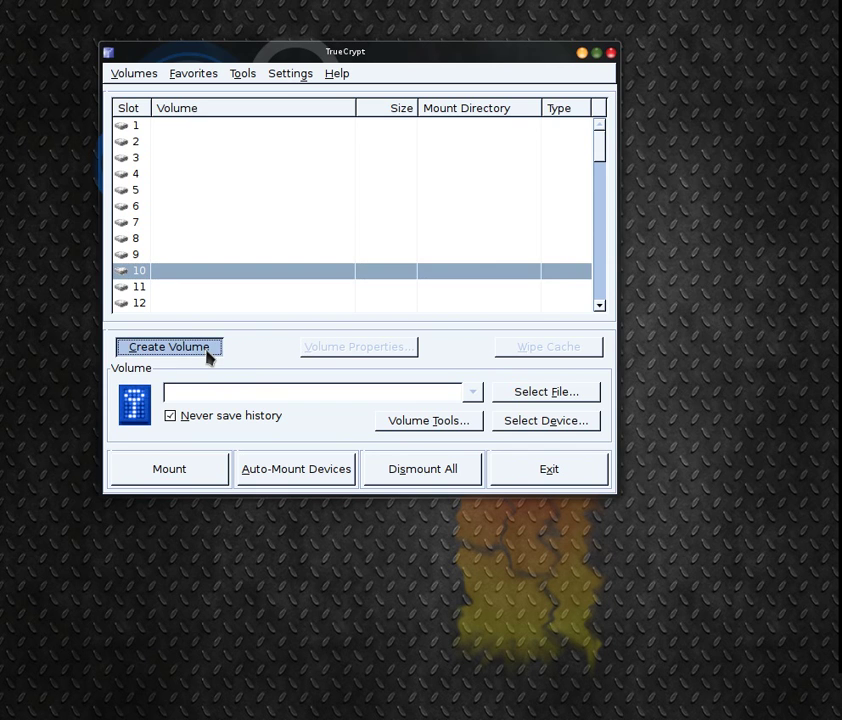
pyautogui.moveTo(472, 180); pyautogui.dragTo(364, 109)
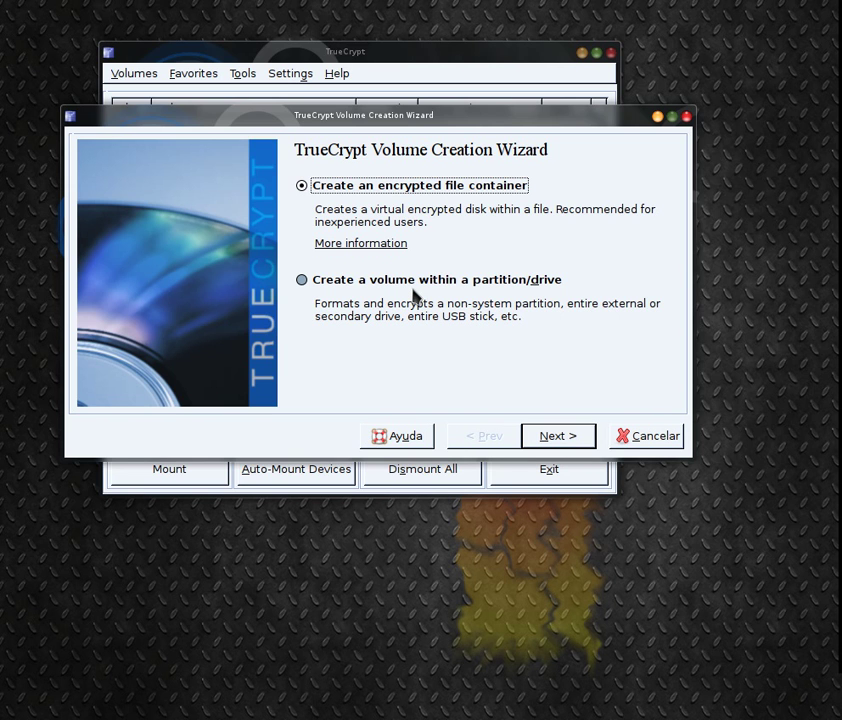
pyautogui.moveTo(578, 124); pyautogui.dragTo(577, 114)
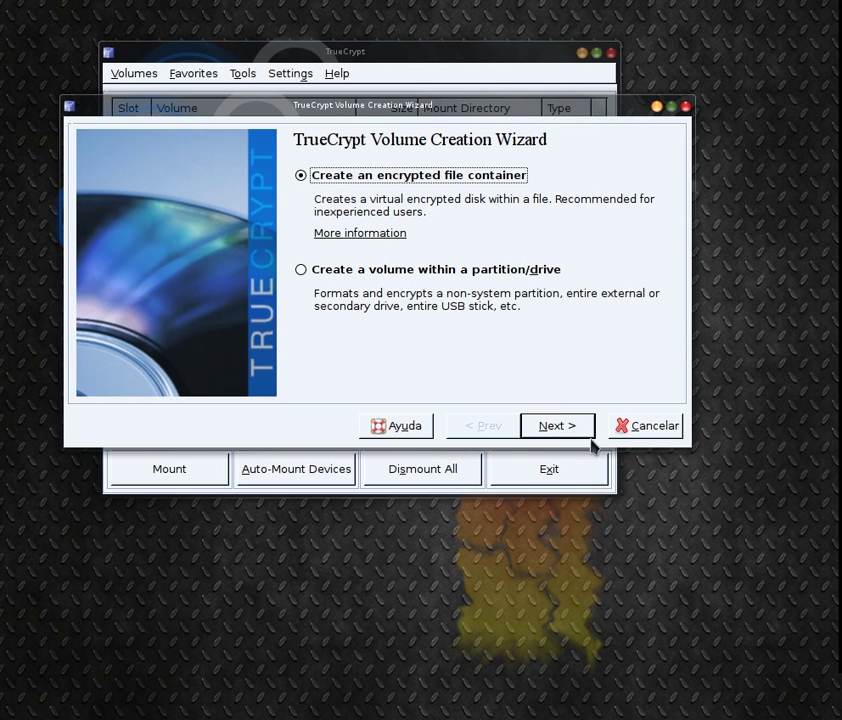
pyautogui.click(556, 426)
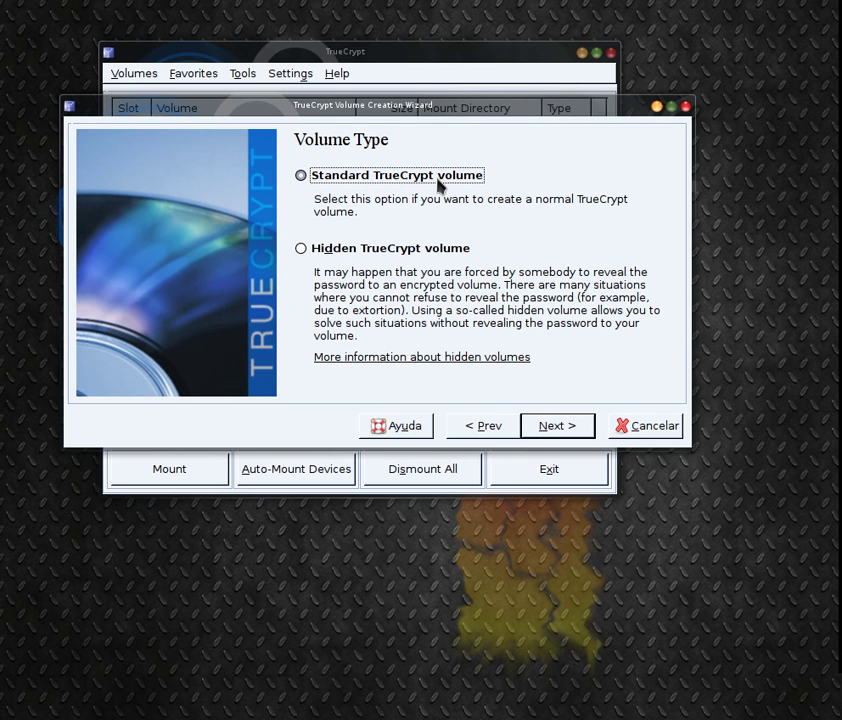
pyautogui.click(577, 431)
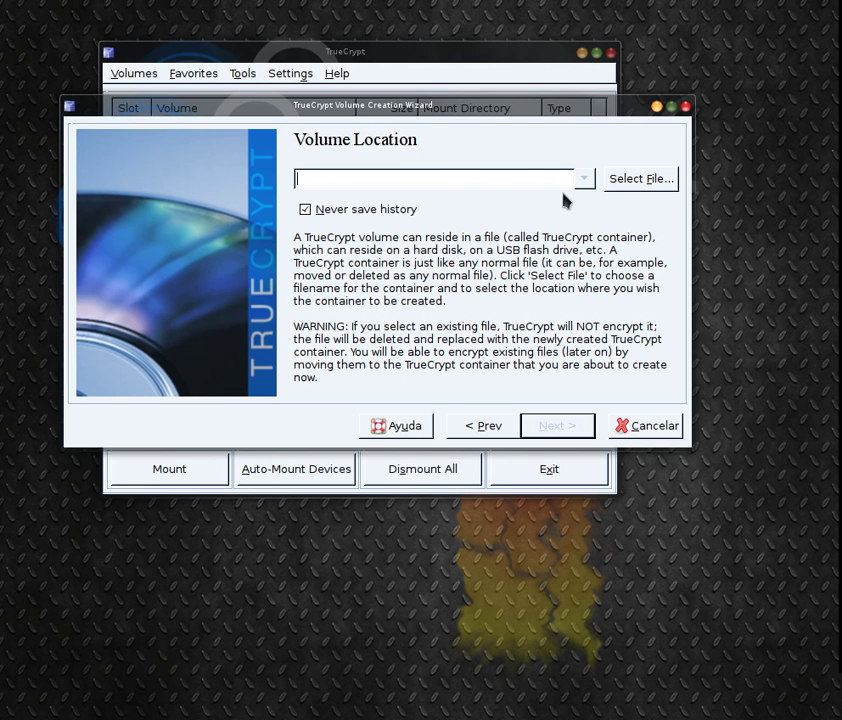
# Step: Specify a new container file named Personales in the Documentos folder of the home directory as the volume location
pyautogui.click(617, 190)
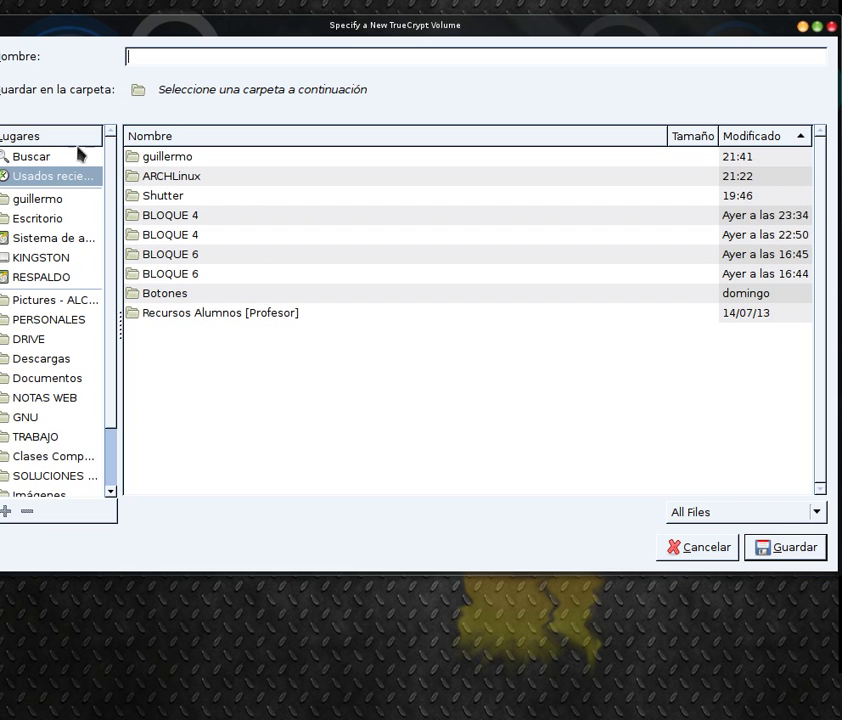
pyautogui.click(60, 200)
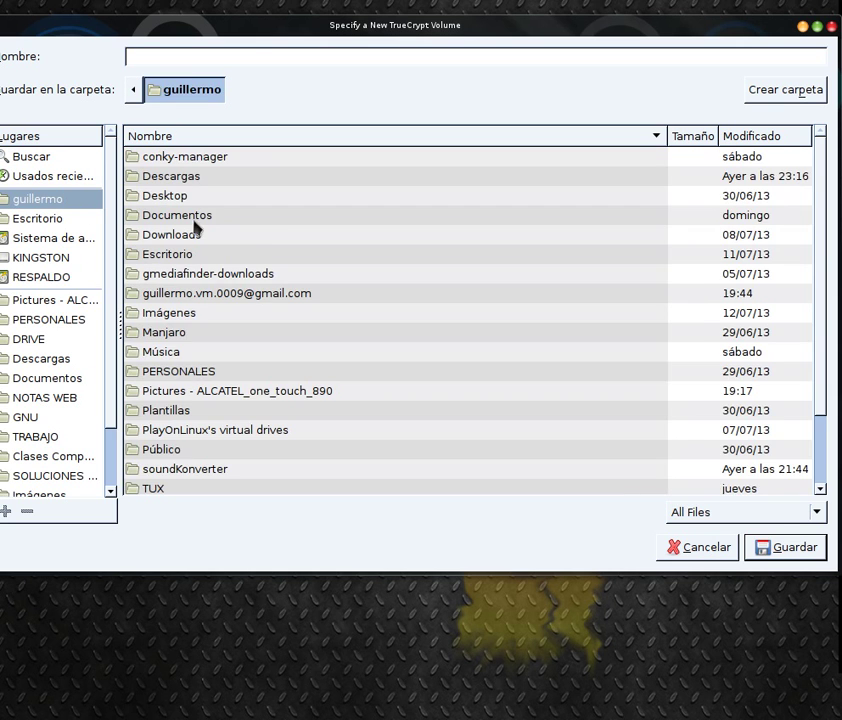
pyautogui.doubleClick(168, 218)
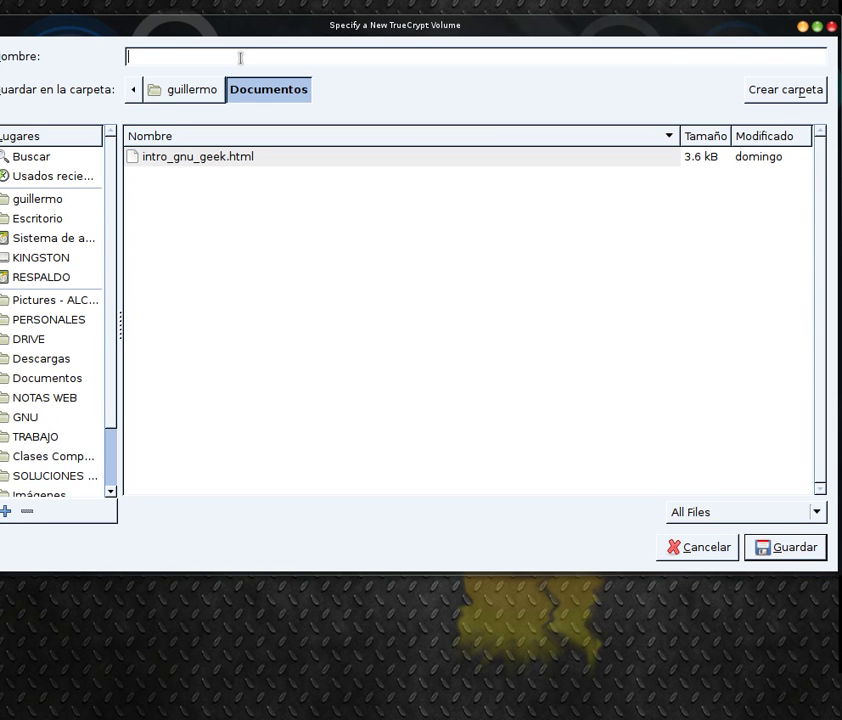
pyautogui.write('Personales')
pyautogui.moveTo(538, 28); pyautogui.dragTo(563, 23)
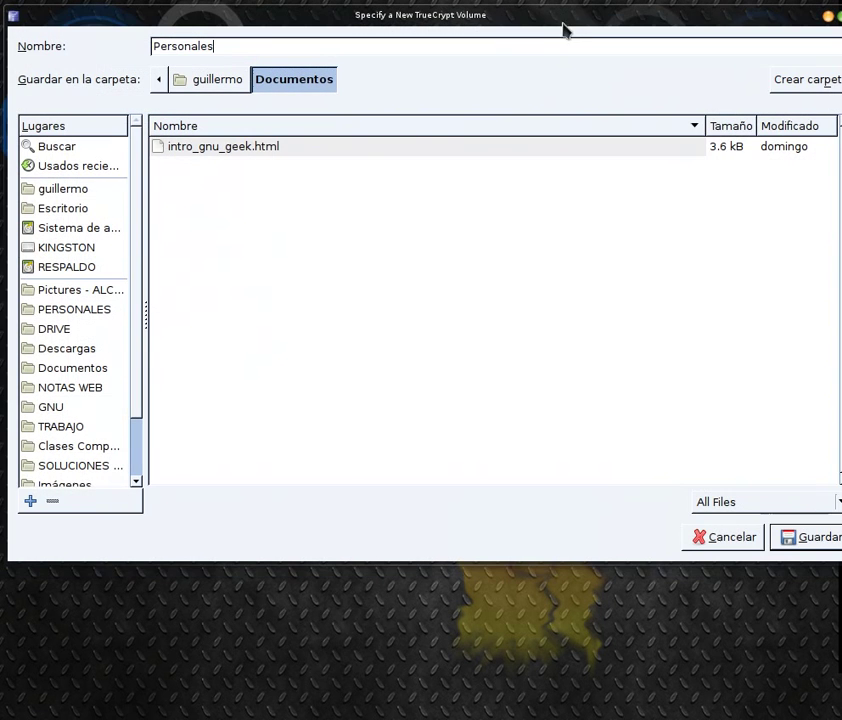
pyautogui.click(820, 540)
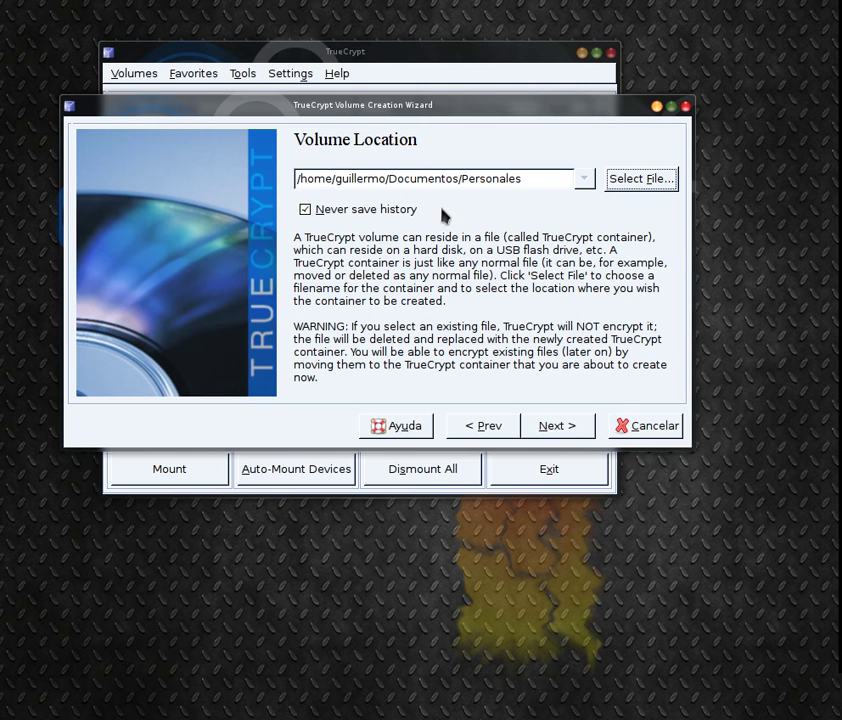
# Step: Accept the volume location and keep AES encryption with the RIPEMD-160 hash algorithm
pyautogui.click(303, 210)
pyautogui.click(558, 426)
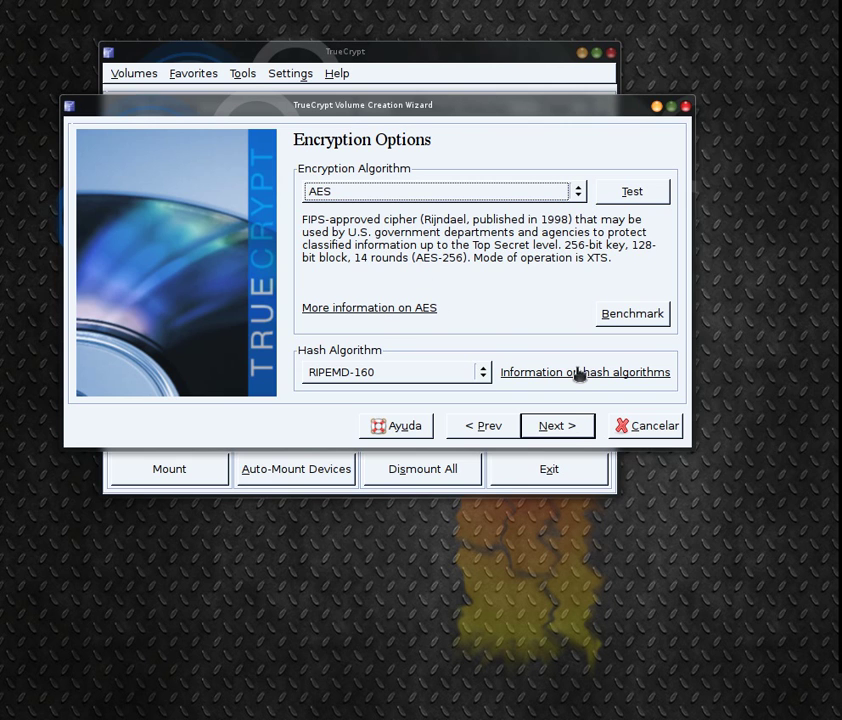
pyautogui.click(576, 438)
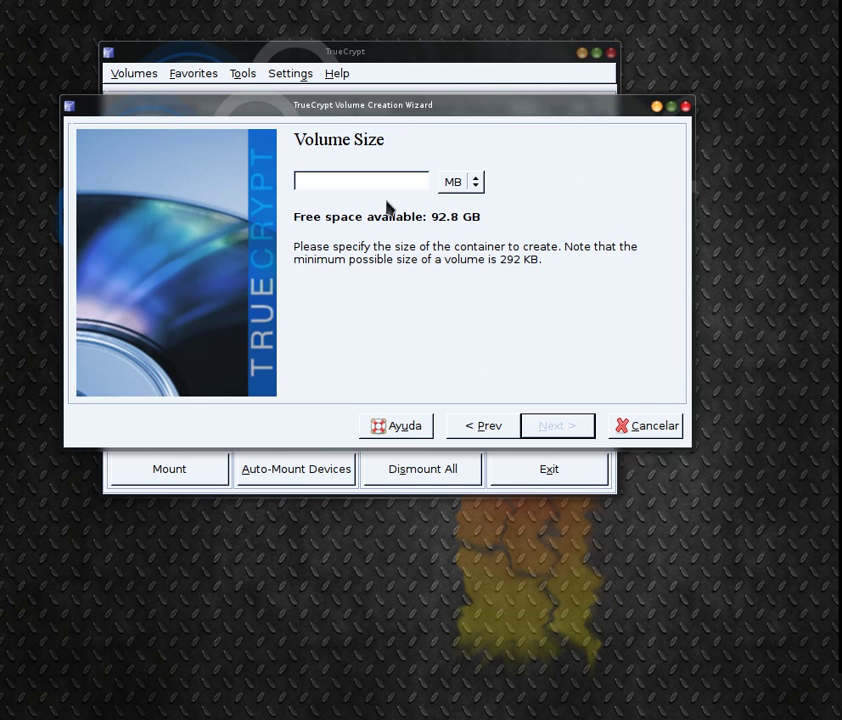
# Step: Set the volume size to 5 MB and continue to the volume password
pyautogui.moveTo(490, 113); pyautogui.dragTo(476, 166)
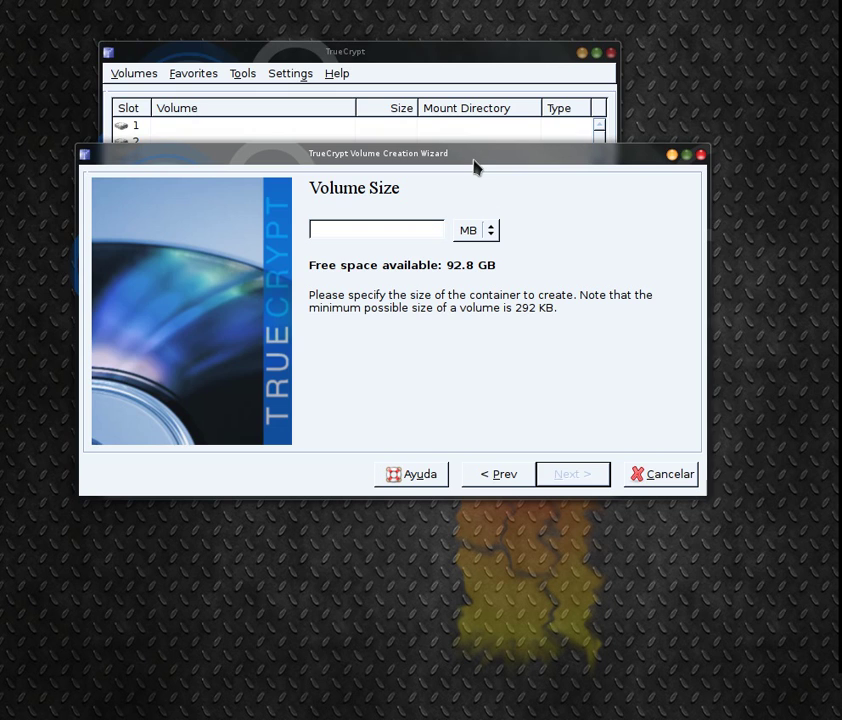
pyautogui.click(490, 241)
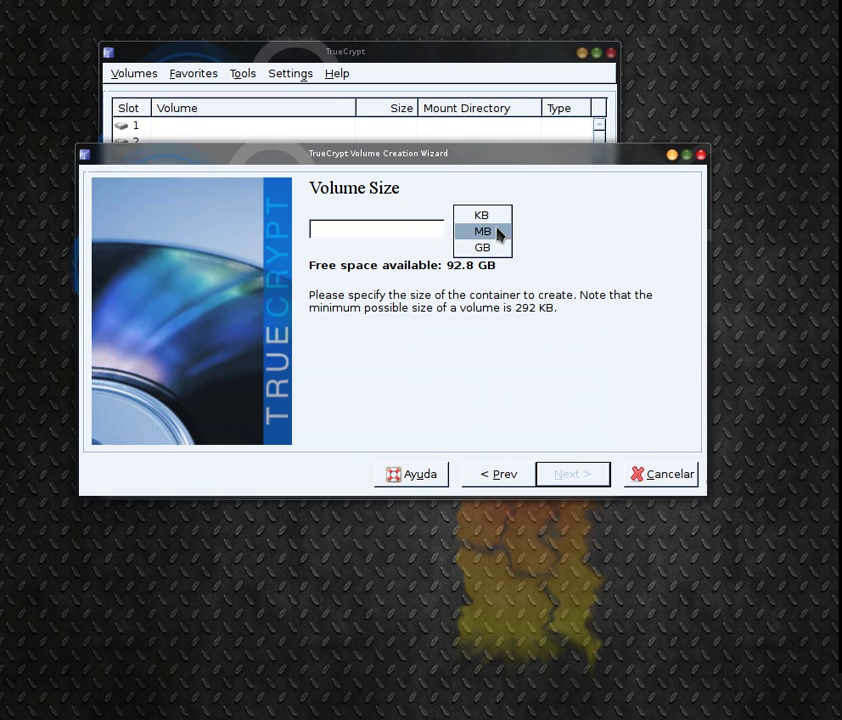
pyautogui.click(427, 300)
pyautogui.click(470, 231)
pyautogui.click(494, 237)
pyautogui.click(395, 232)
pyautogui.write('5')
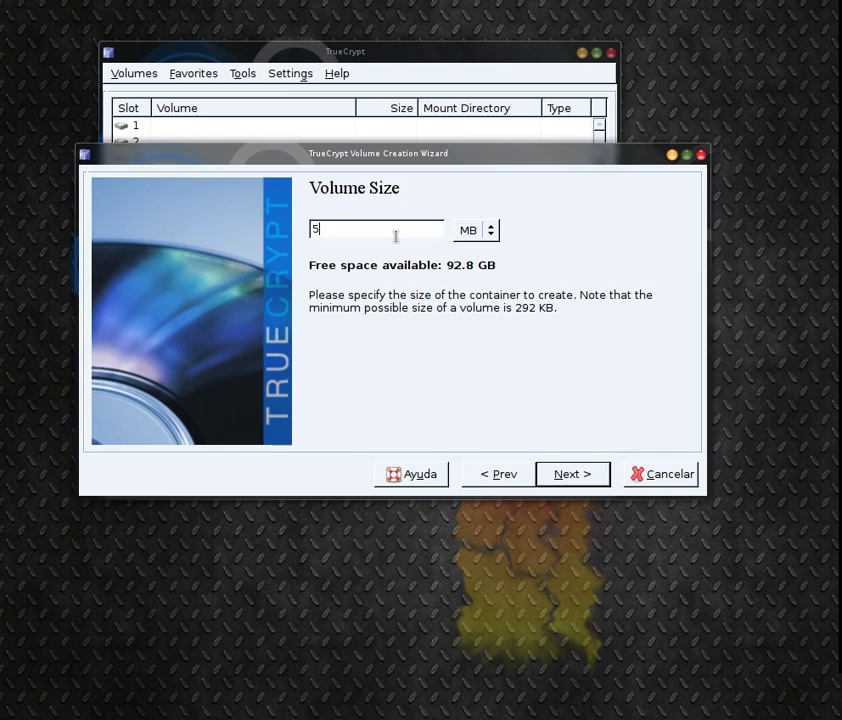
pyautogui.moveTo(534, 154); pyautogui.dragTo(532, 128)
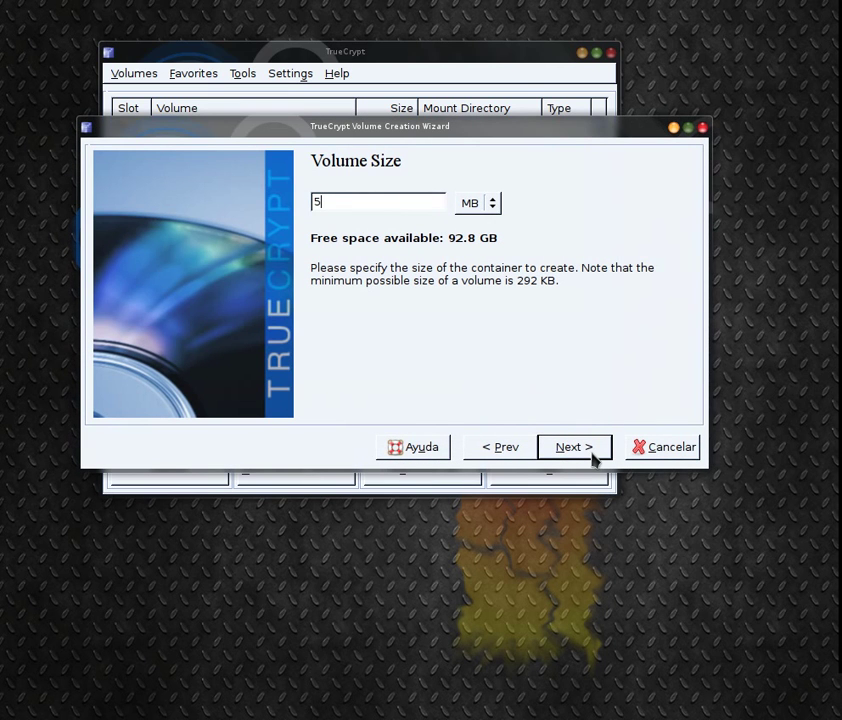
pyautogui.click(592, 455)
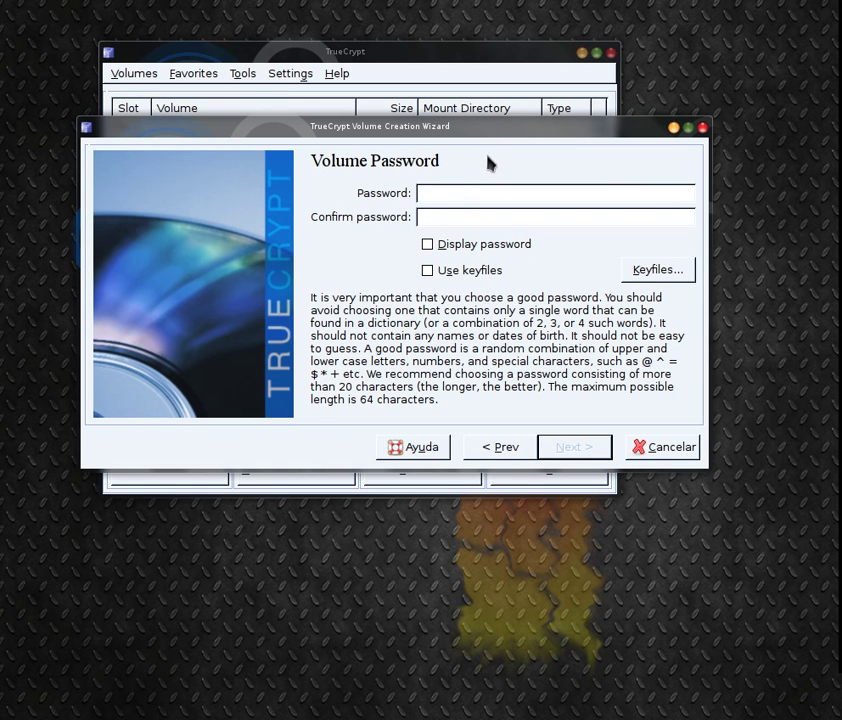
# Step: Turn on password display, then enter the volume password and repeat it in the confirmation field
pyautogui.moveTo(470, 130); pyautogui.dragTo(543, 166)
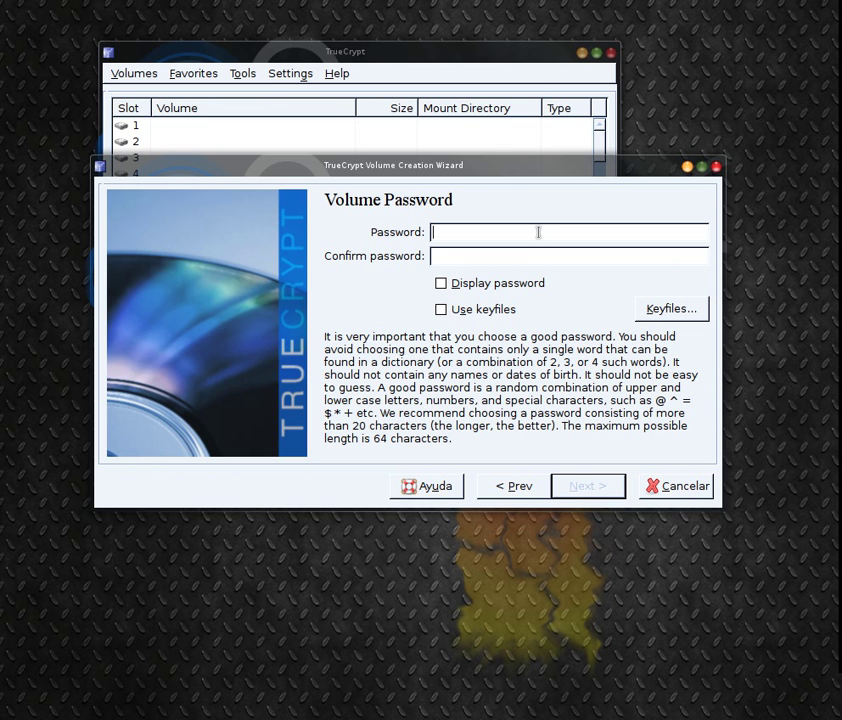
pyautogui.moveTo(545, 197); pyautogui.dragTo(530, 230)
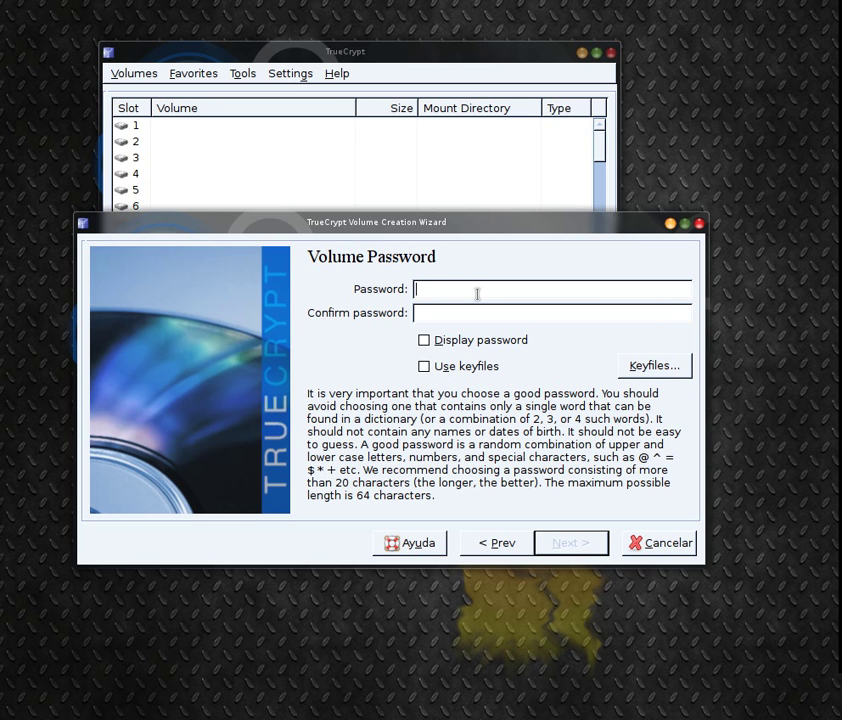
pyautogui.click(462, 340)
pyautogui.click(457, 291)
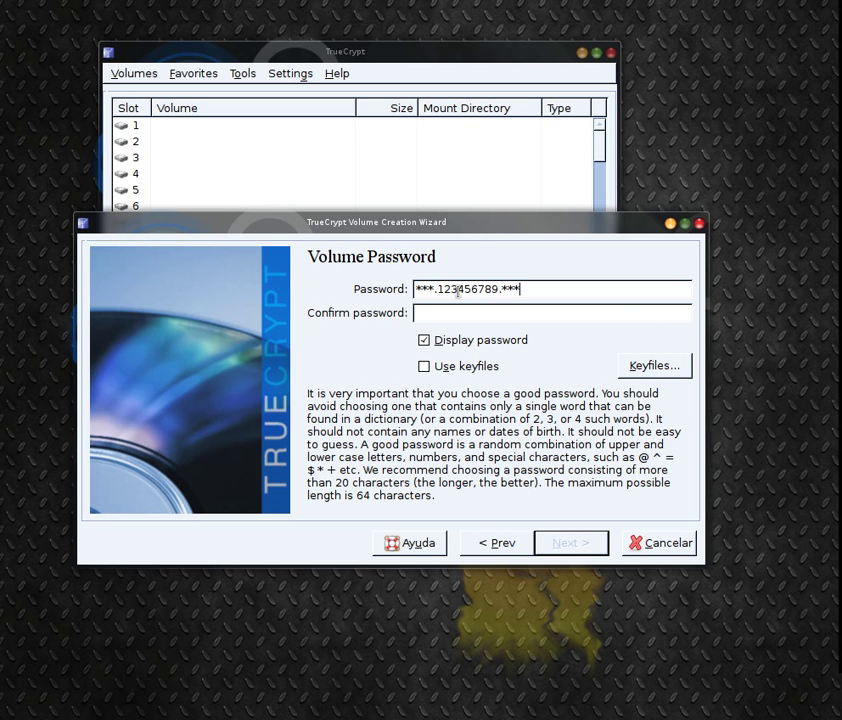
pyautogui.tripleClick(457, 291)
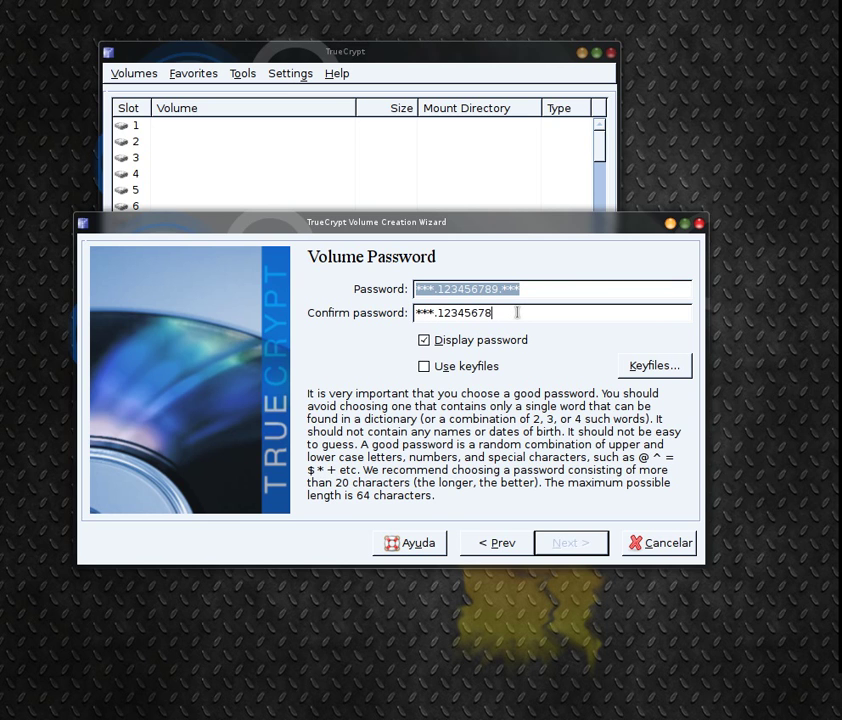
pyautogui.write('**')
# Step: Turn off password display and continue to the format options
pyautogui.click(423, 339)
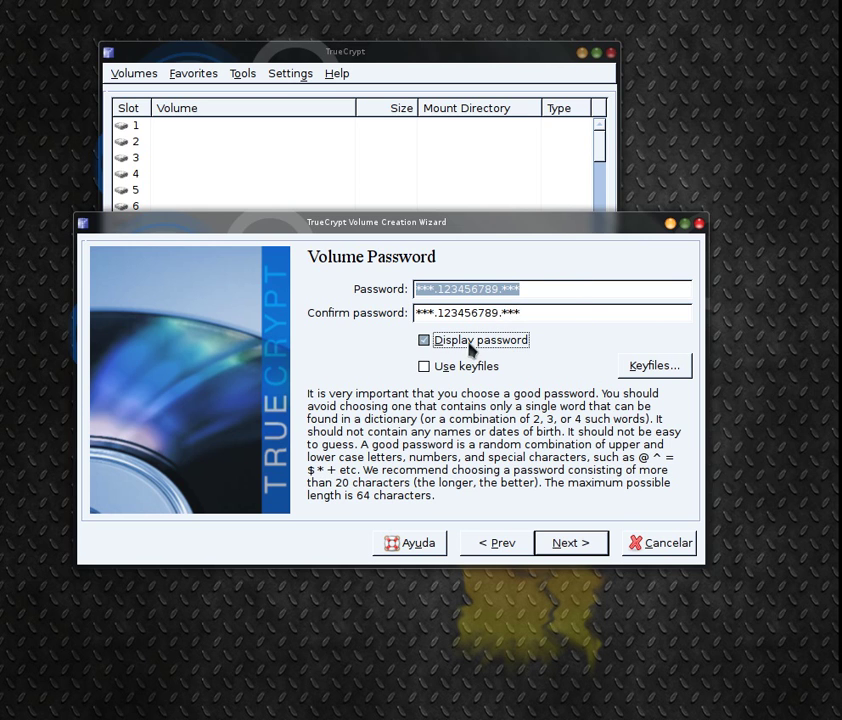
pyautogui.click(628, 319)
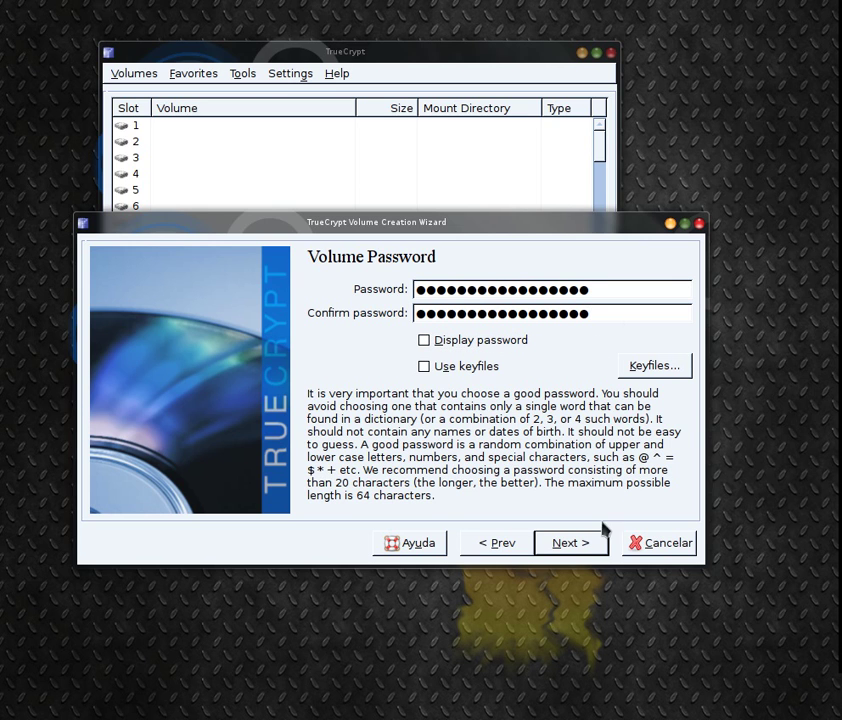
pyautogui.moveTo(603, 226); pyautogui.dragTo(596, 187)
pyautogui.click(482, 307)
pyautogui.click(482, 307)
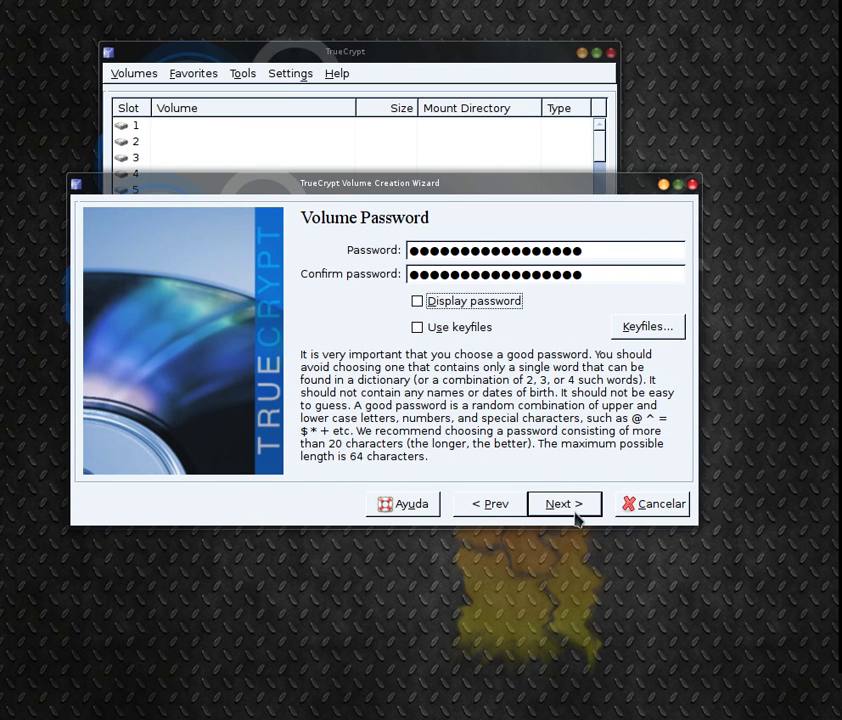
pyautogui.moveTo(605, 188); pyautogui.dragTo(626, 191)
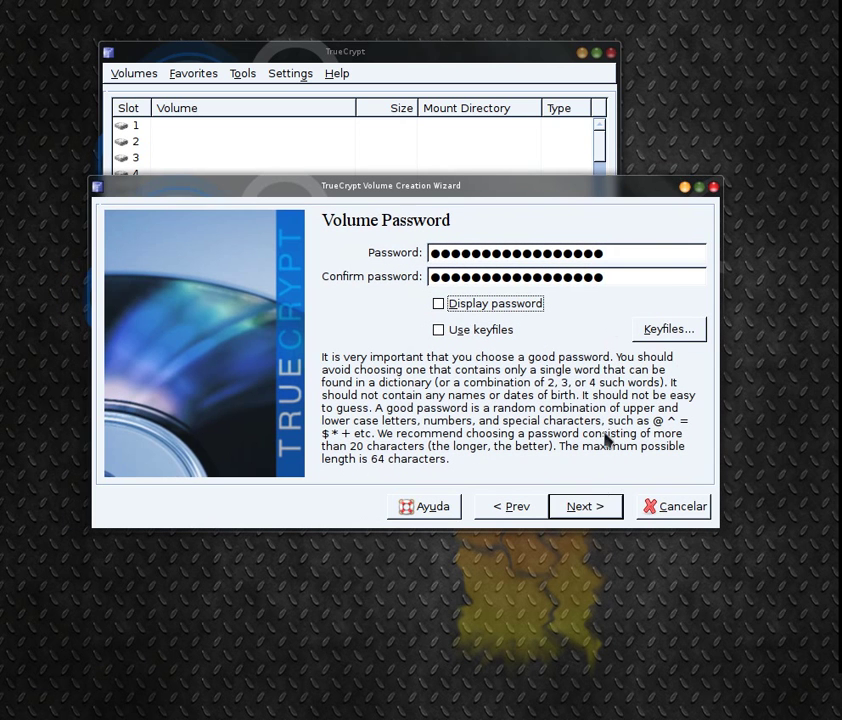
pyautogui.click(597, 511)
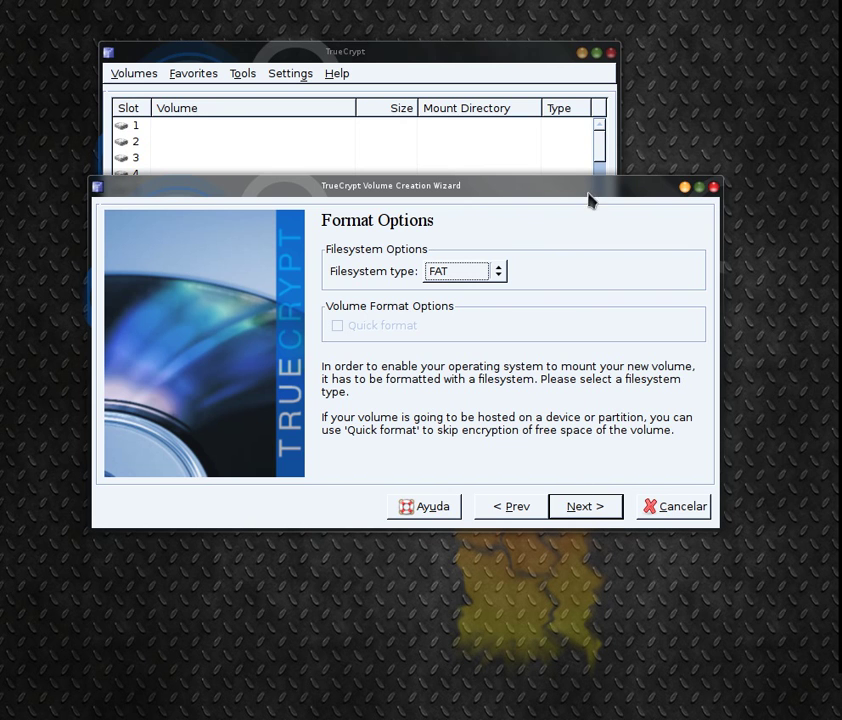
# Step: Set the filesystem type to Linux Ext4 and continue to the cross-platform support options
pyautogui.moveTo(589, 190); pyautogui.dragTo(578, 168)
pyautogui.click(484, 262)
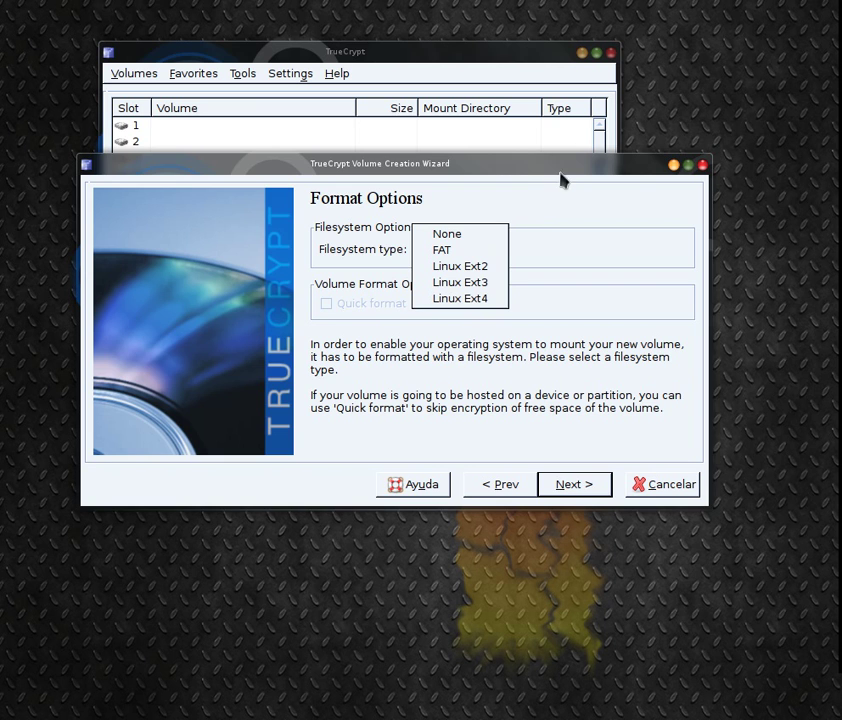
pyautogui.moveTo(560, 165); pyautogui.dragTo(560, 145)
pyautogui.click(470, 232)
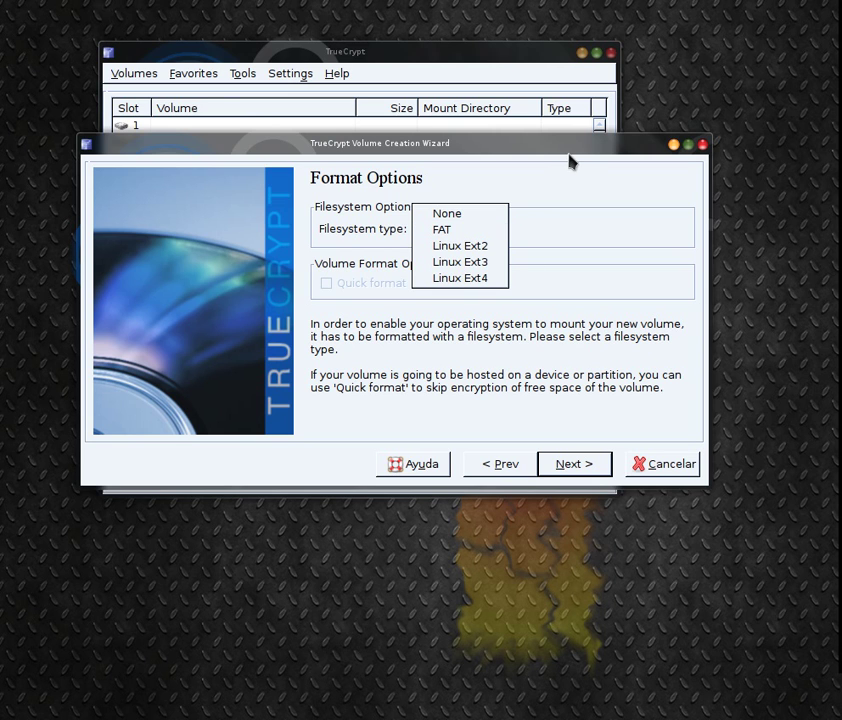
pyautogui.click(505, 237)
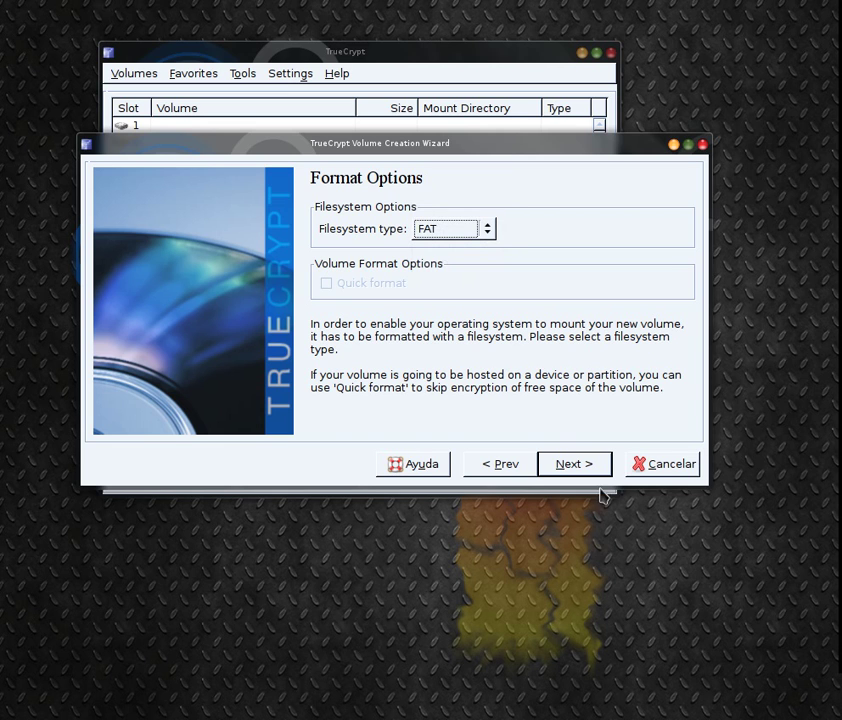
pyautogui.click(447, 237)
pyautogui.click(489, 278)
pyautogui.click(464, 239)
pyautogui.click(485, 246)
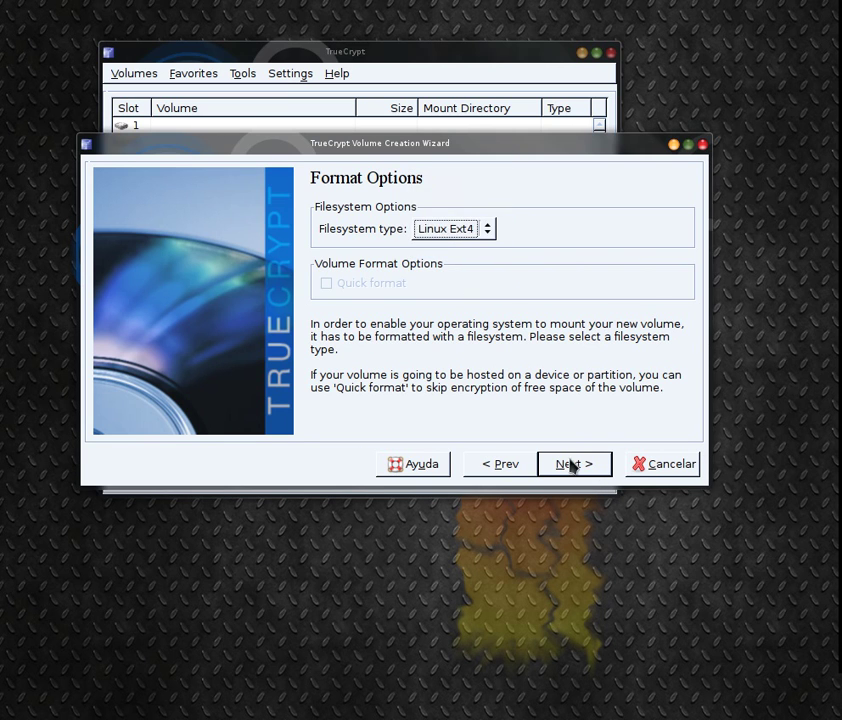
pyautogui.click(566, 463)
pyautogui.moveTo(428, 145); pyautogui.dragTo(428, 126)
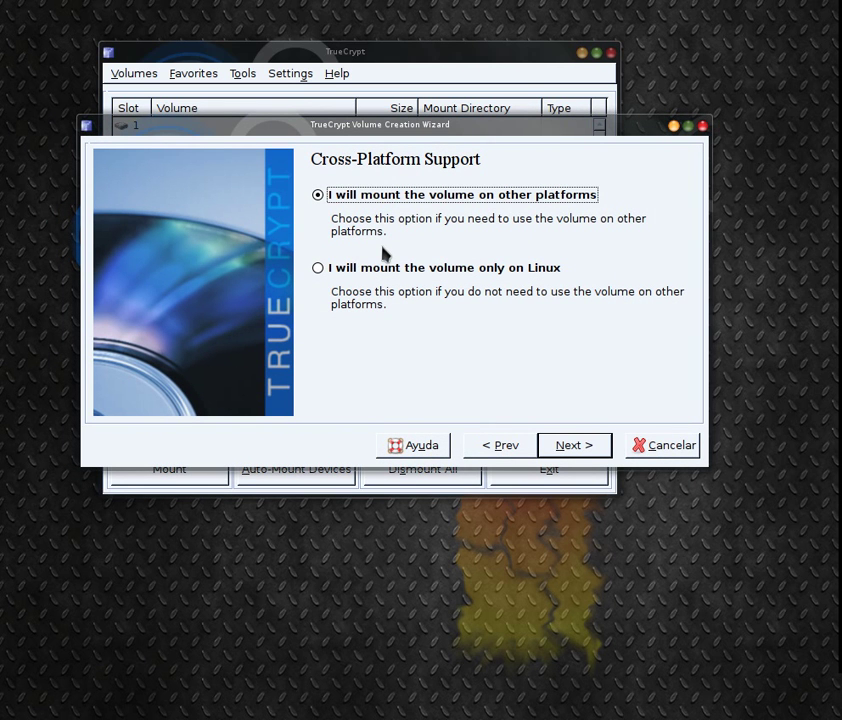
# Step: Choose to mount the volume on other platforms and accept the filesystem driver notice, returning to the cross-platform support options
pyautogui.moveTo(498, 133)
pyautogui.mouseDown()
pyautogui.moveTo(498, 147)
pyautogui.moveTo(503, 138)
pyautogui.mouseUp()
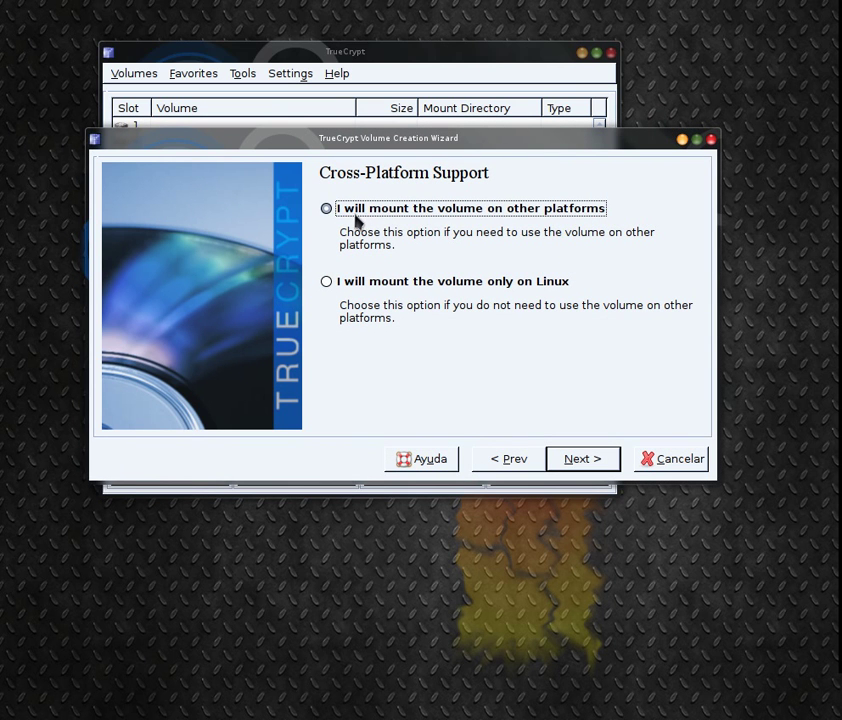
pyautogui.click(455, 212)
pyautogui.click(568, 468)
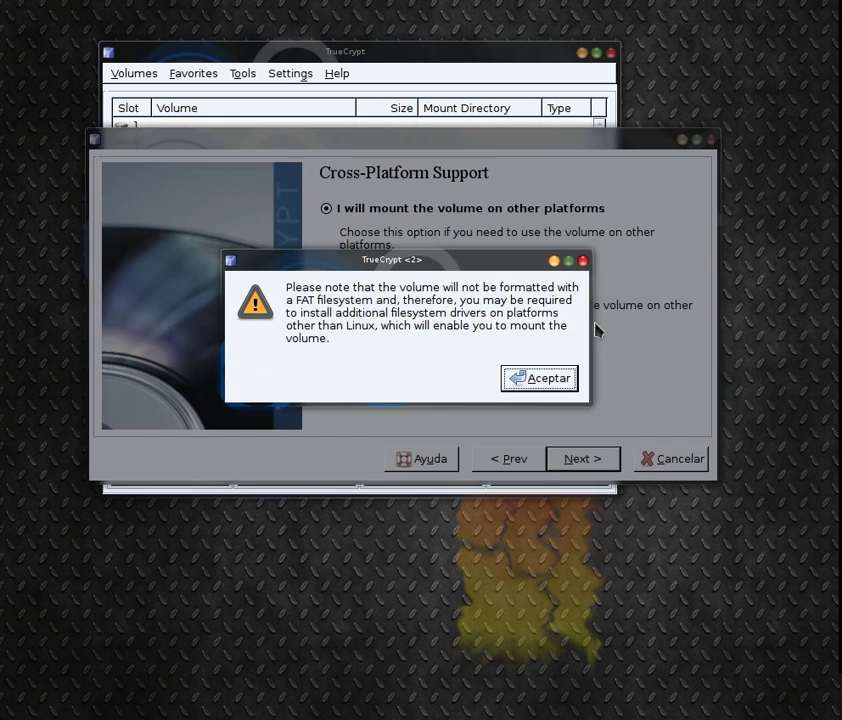
pyautogui.click(549, 374)
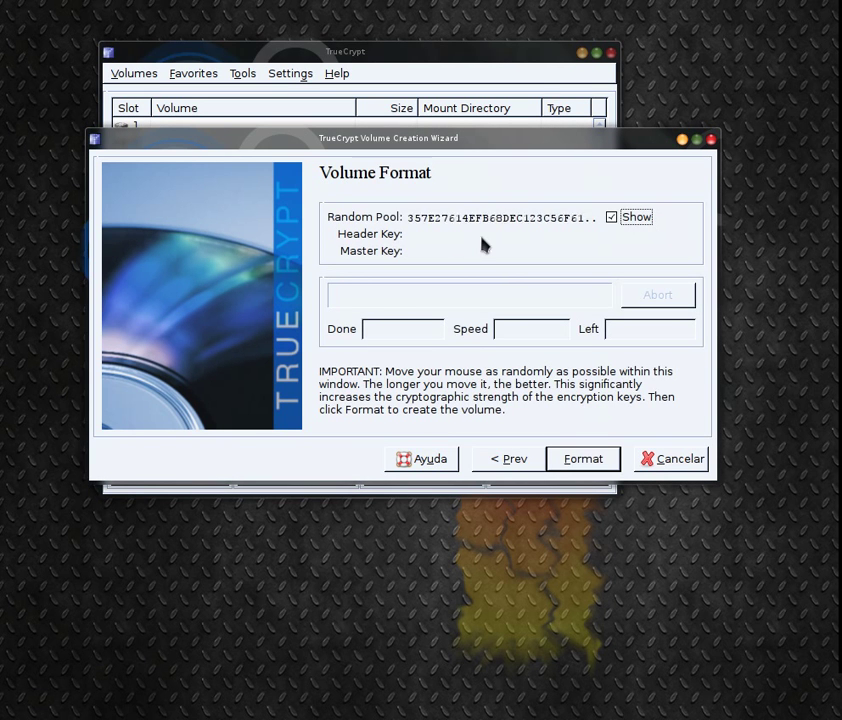
pyautogui.click(511, 457)
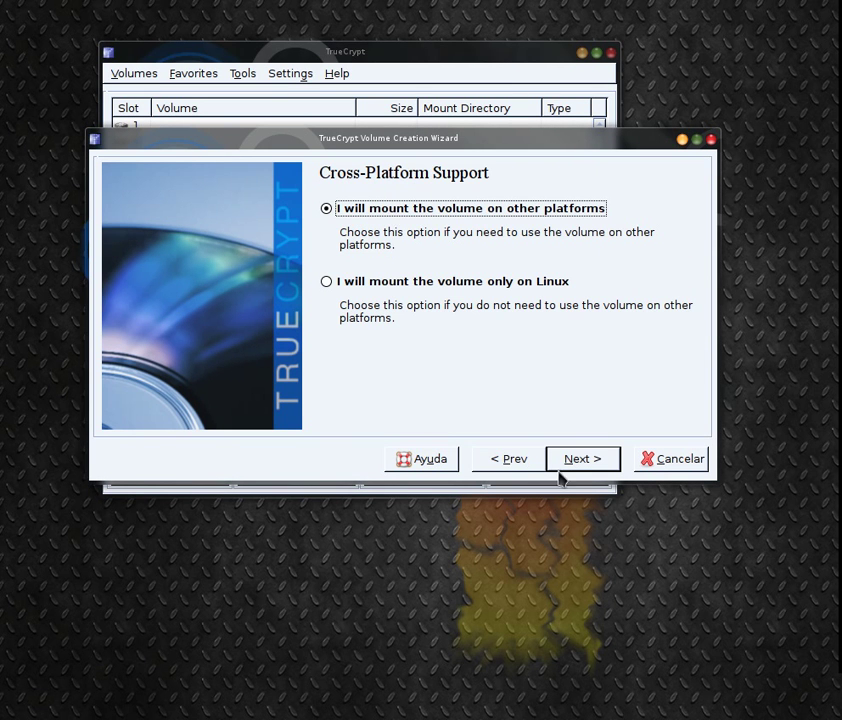
# Step: Go back to the format options, set the filesystem type to FAT and continue to volume formatting
pyautogui.click(511, 459)
pyautogui.click(472, 230)
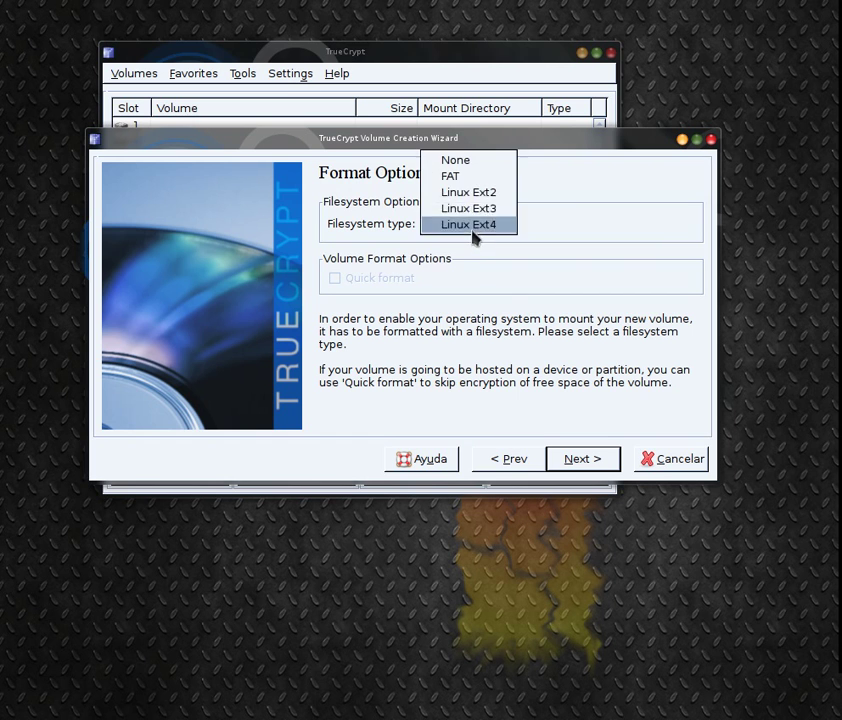
pyautogui.click(462, 178)
pyautogui.click(581, 467)
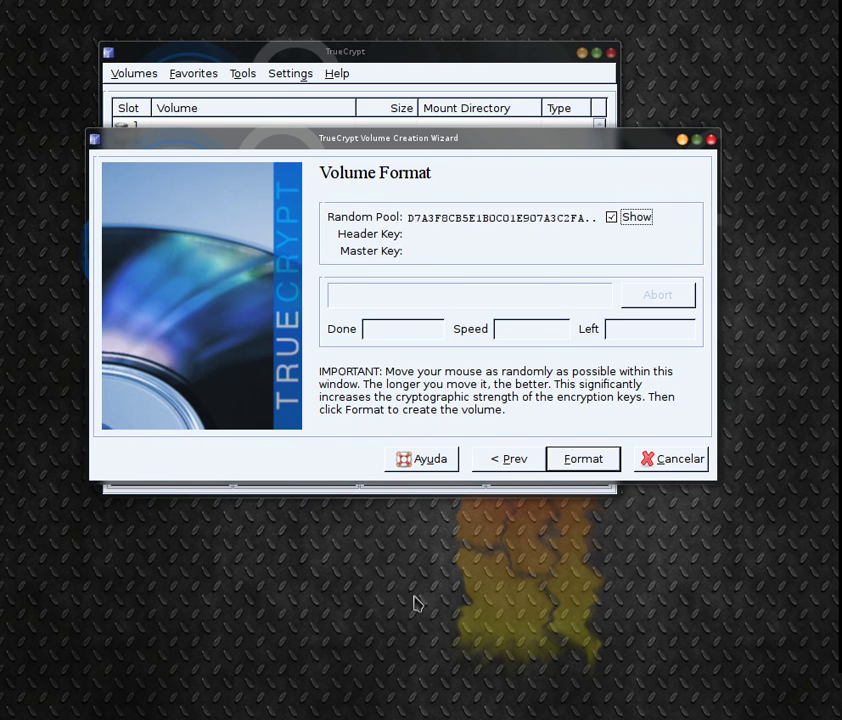
# Step: Format the new volume and exit the volume creation wizard
pyautogui.click(600, 466)
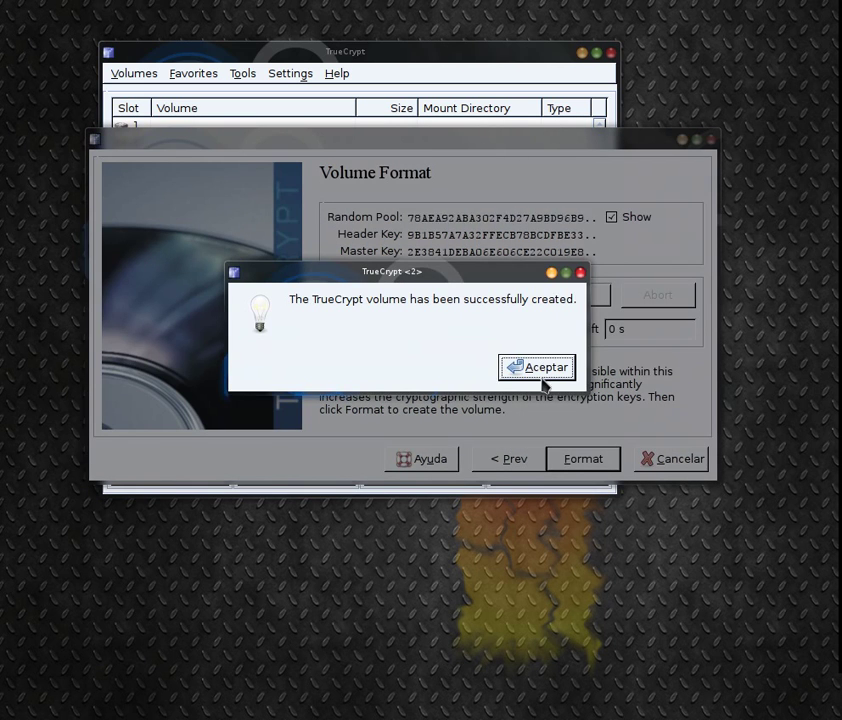
pyautogui.click(540, 372)
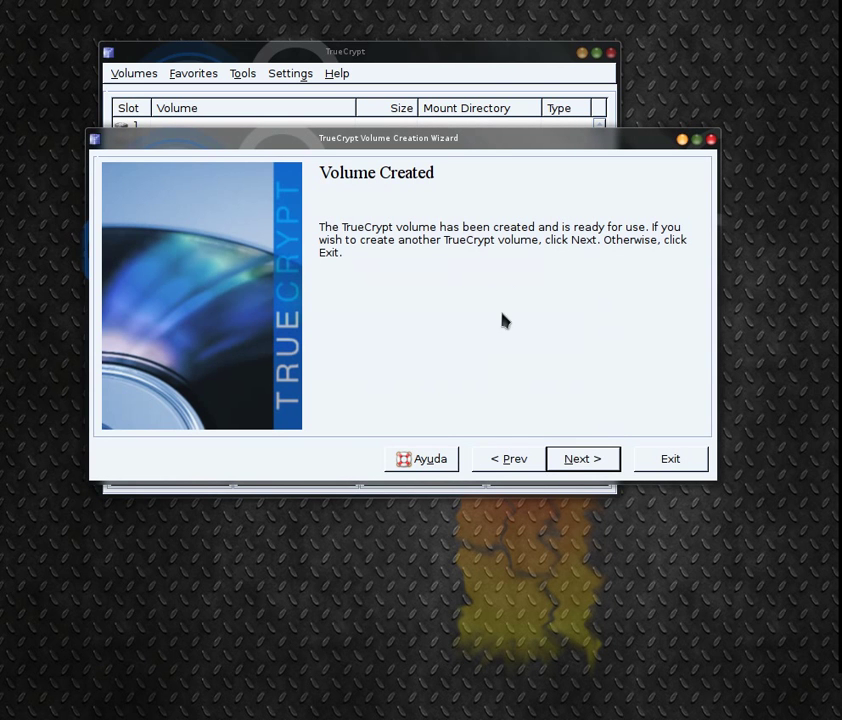
pyautogui.moveTo(481, 140)
pyautogui.mouseDown()
pyautogui.moveTo(436, 103)
pyautogui.moveTo(476, 135)
pyautogui.mouseUp()
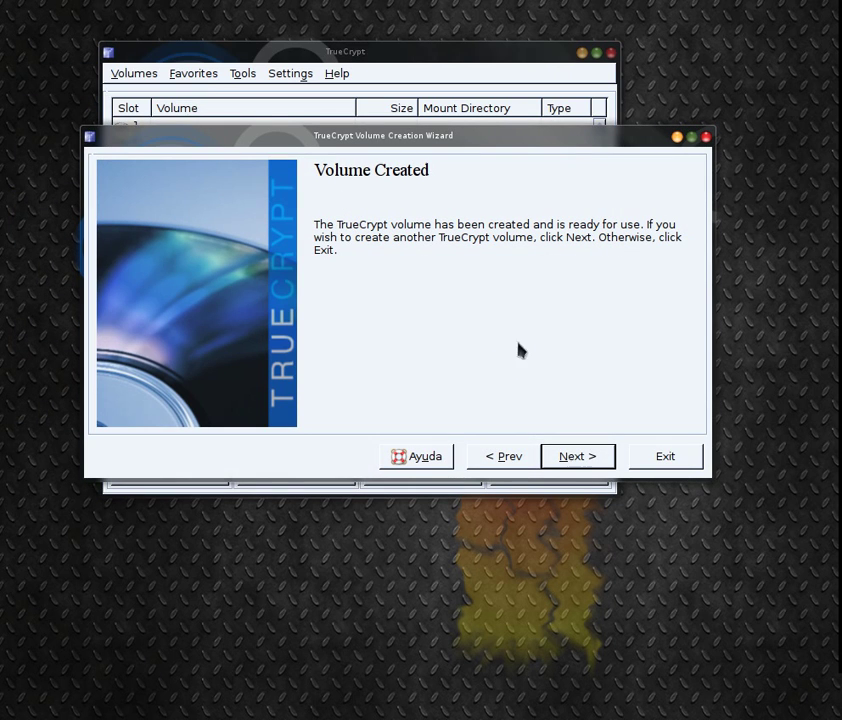
pyautogui.click(680, 462)
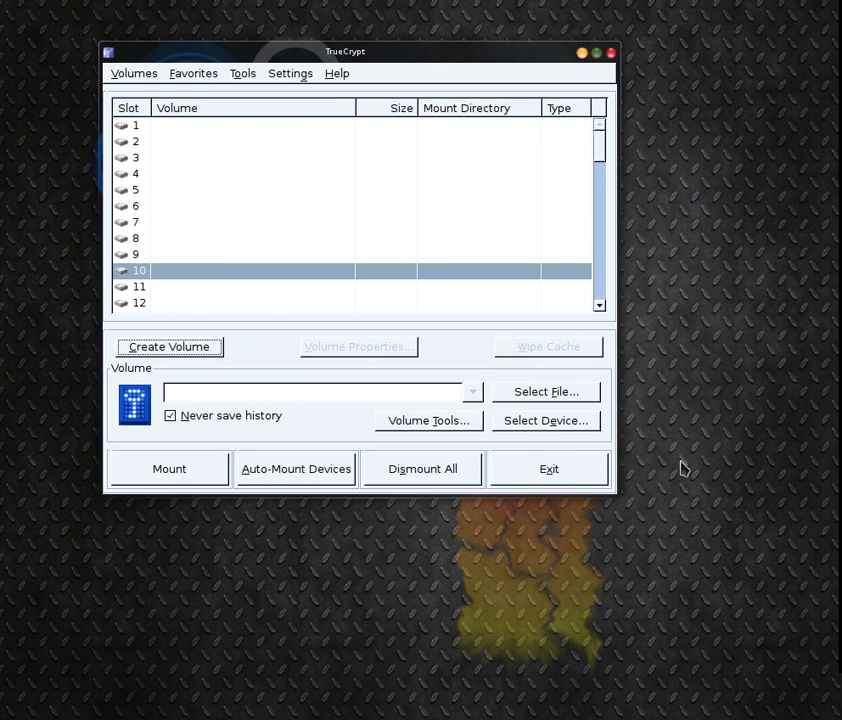
# Step: Select the Personales file from the home folder's Documentos folder as the volume file to mount
pyautogui.moveTo(296, 50); pyautogui.dragTo(402, 116)
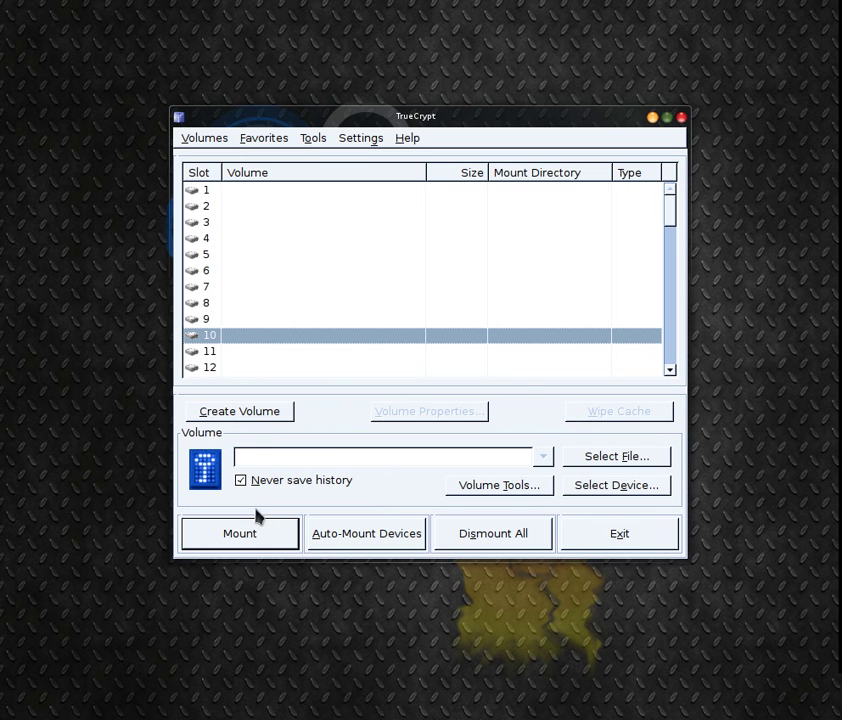
pyautogui.click(599, 457)
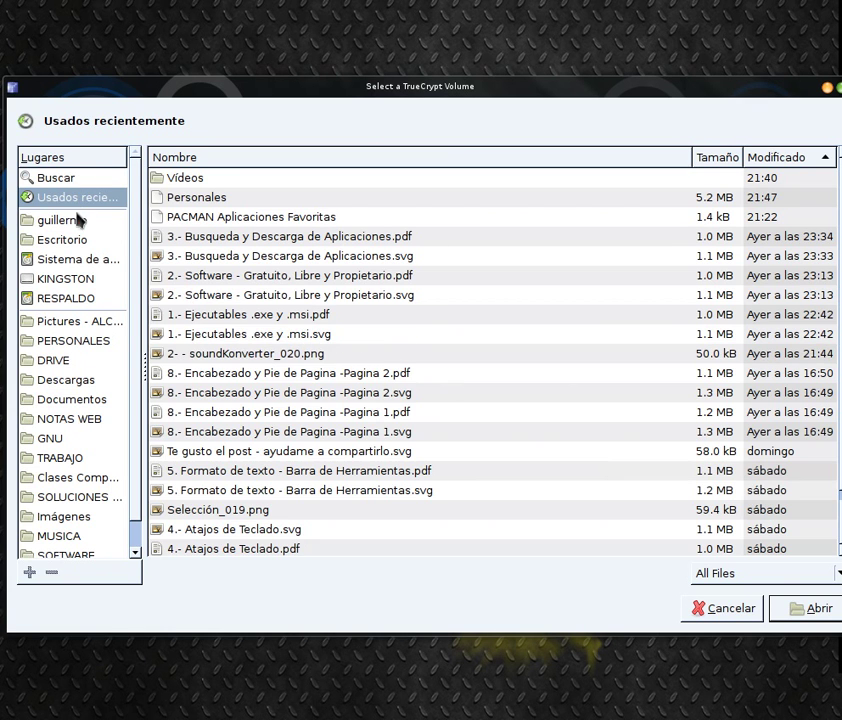
pyautogui.click(80, 220)
pyautogui.doubleClick(225, 240)
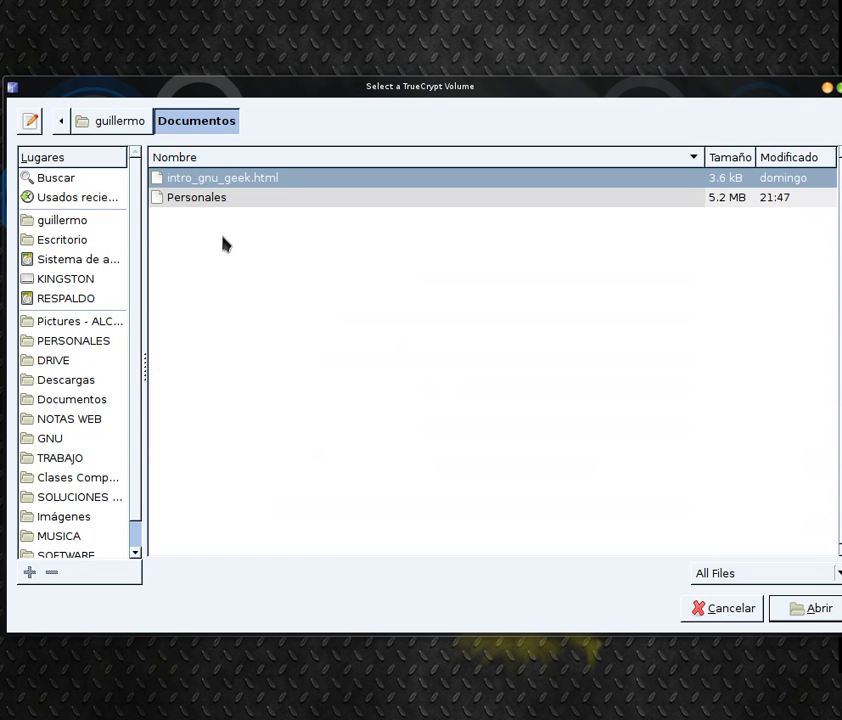
pyautogui.click(213, 199)
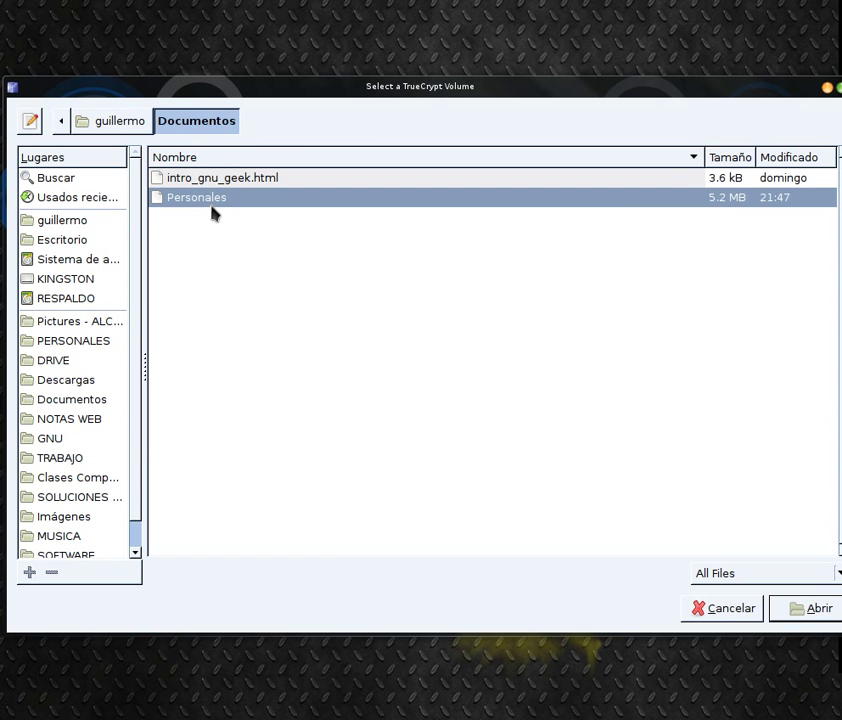
pyautogui.click(812, 616)
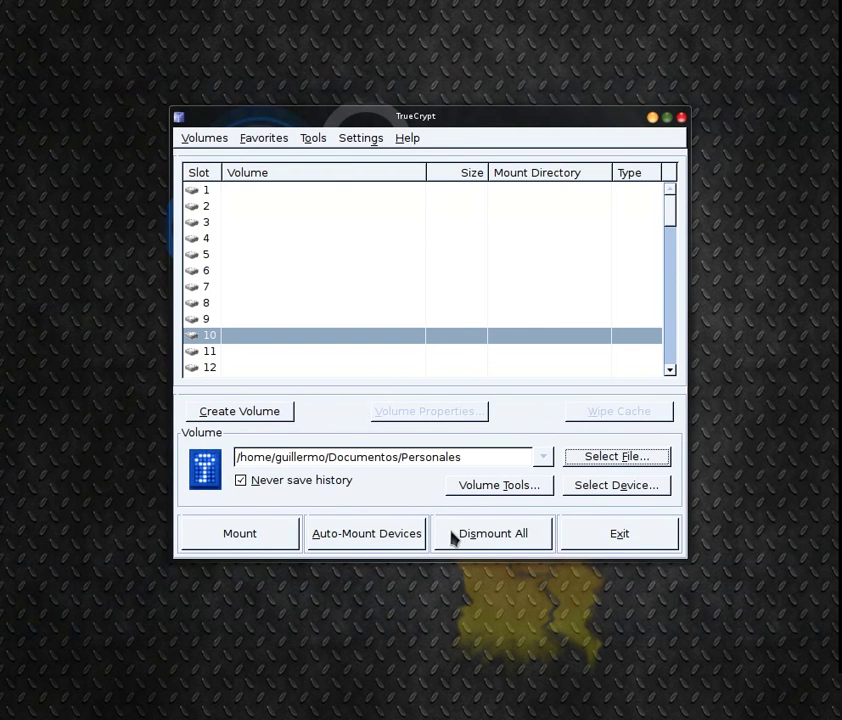
# Step: Mount the Personales volume in slot 10 and submit its volume password
pyautogui.click(213, 543)
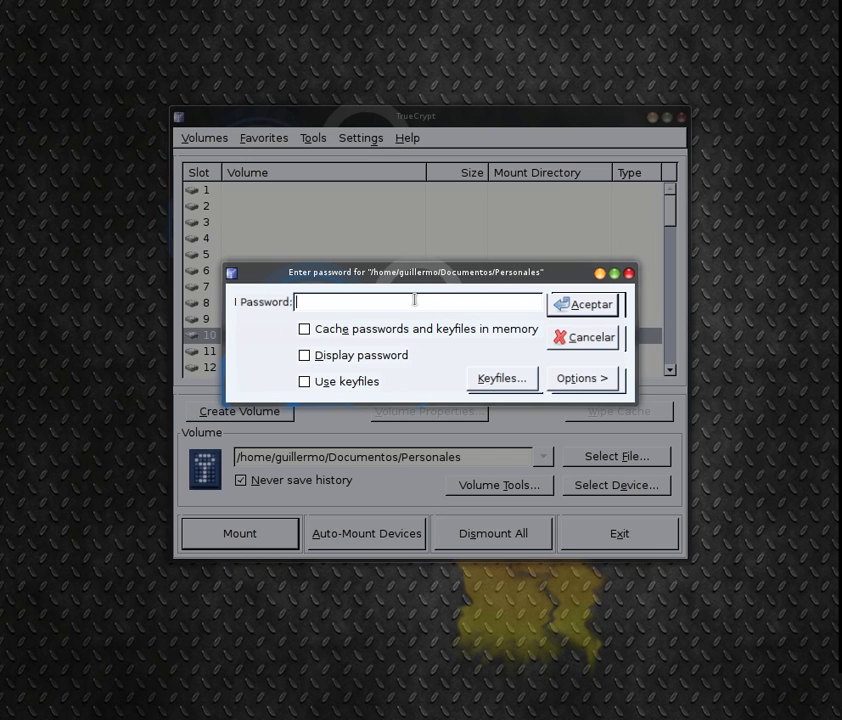
pyautogui.write('xxxxxxxxxx')
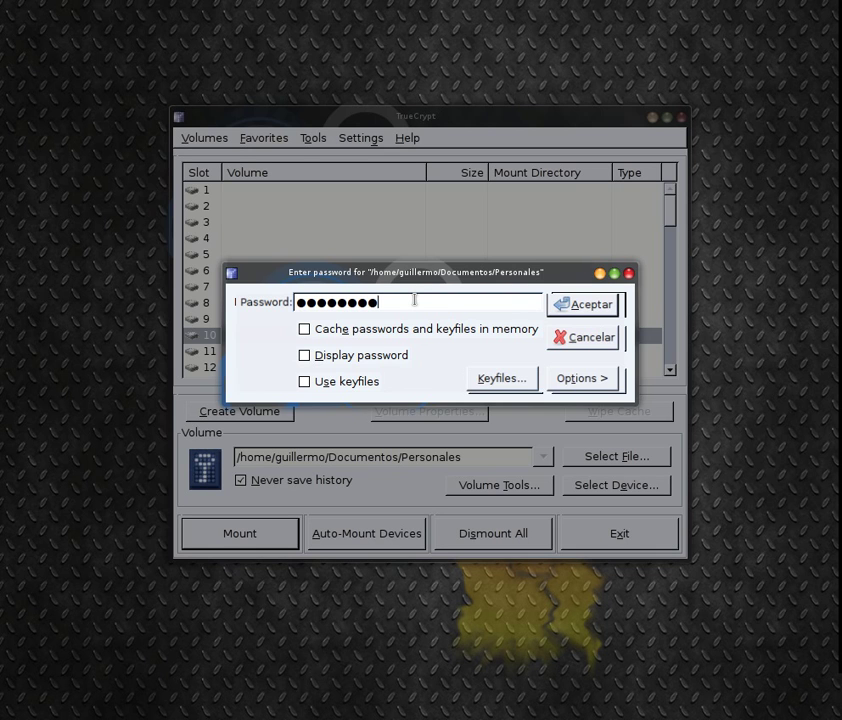
pyautogui.write('xxxxxxx')
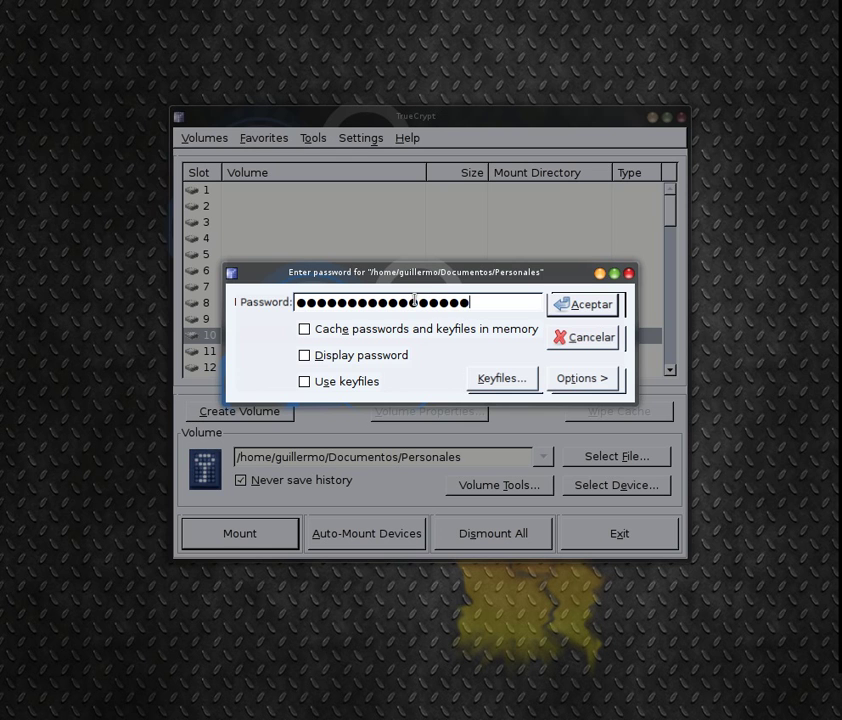
pyautogui.click(600, 314)
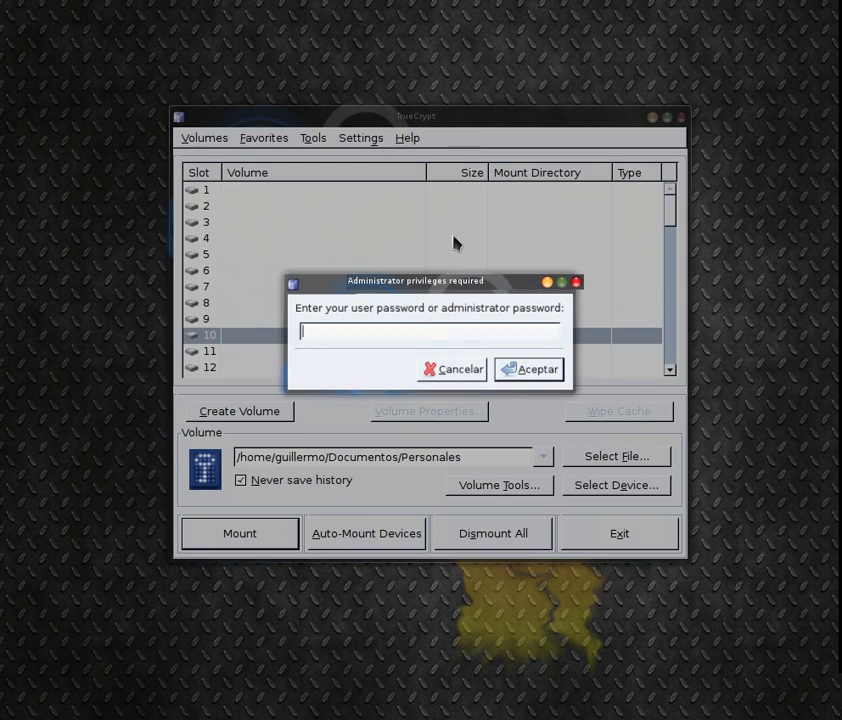
# Step: Enter the user or administrator password to authorize mounting the volume
pyautogui.write('xxxx')
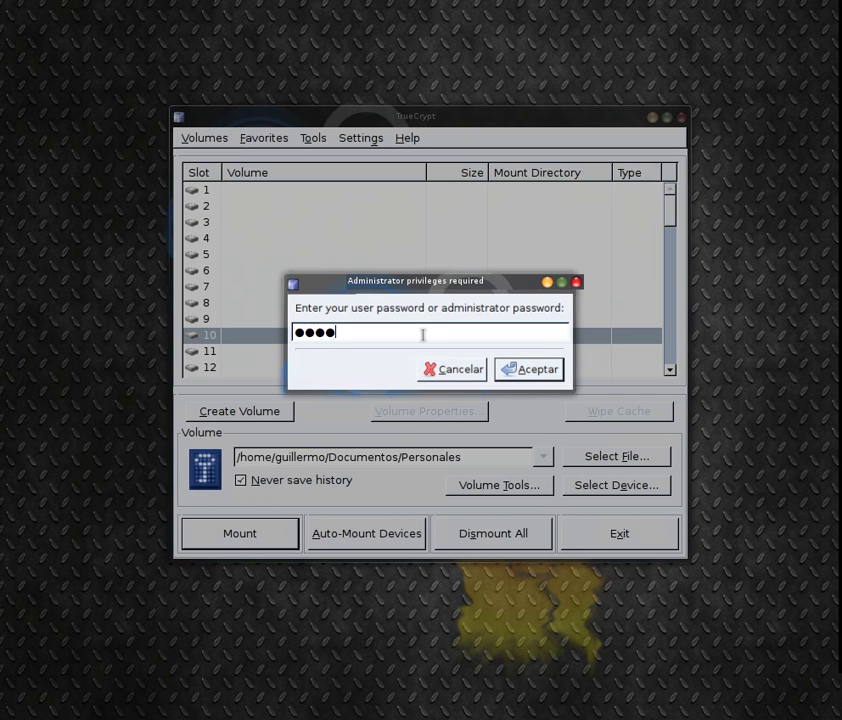
pyautogui.write('xxxx')
pyautogui.press('Return')
# Step: Open the mounted volume in slot 10 in the Dolphin file manager to view its contents, and close the file manager window
pyautogui.moveTo(460, 118); pyautogui.dragTo(464, 57)
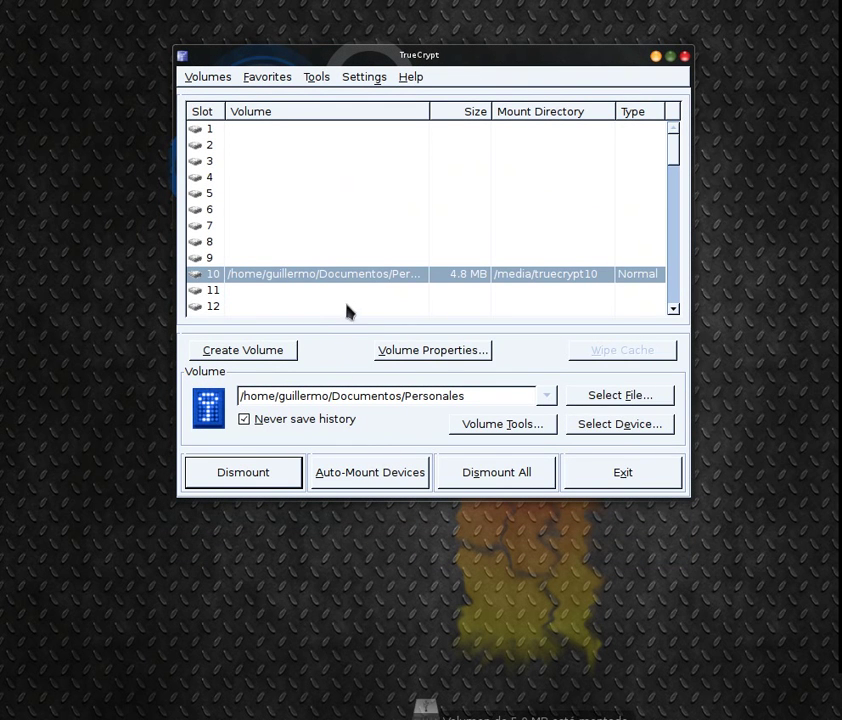
pyautogui.rightClick(338, 283)
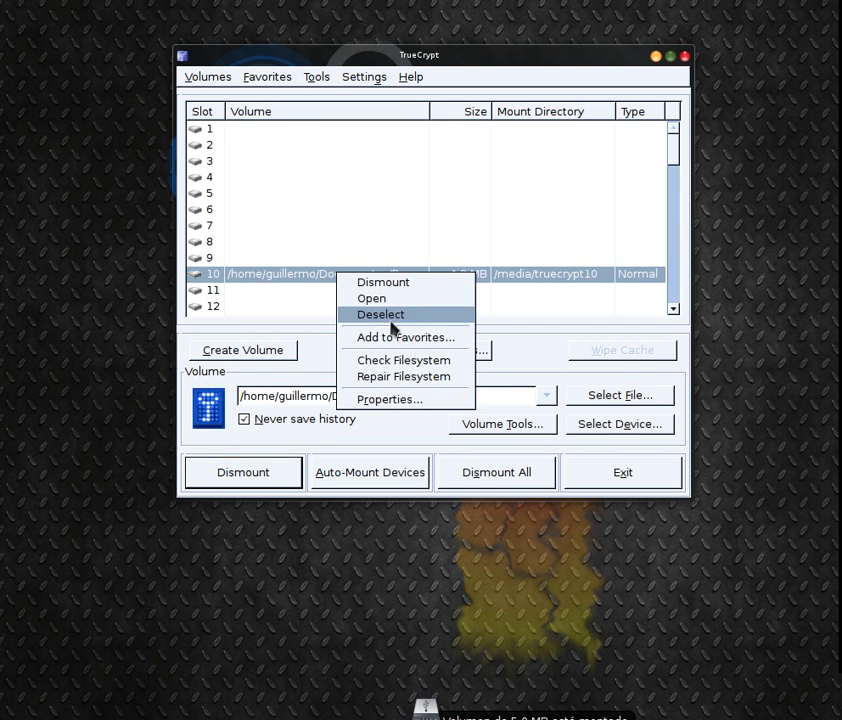
pyautogui.click(420, 300)
pyautogui.moveTo(455, 58); pyautogui.dragTo(372, 56)
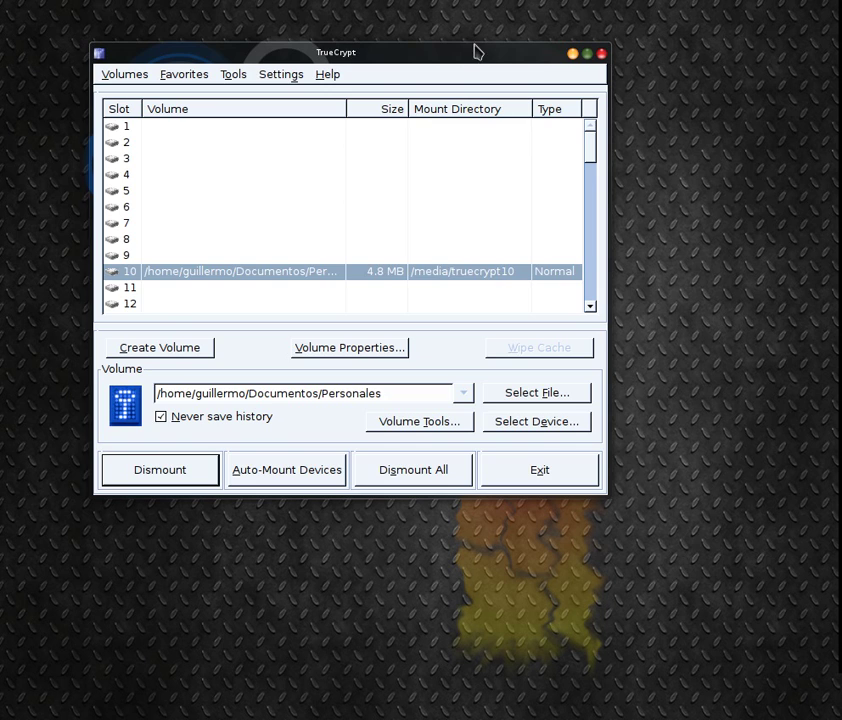
pyautogui.moveTo(470, 58); pyautogui.dragTo(436, 45)
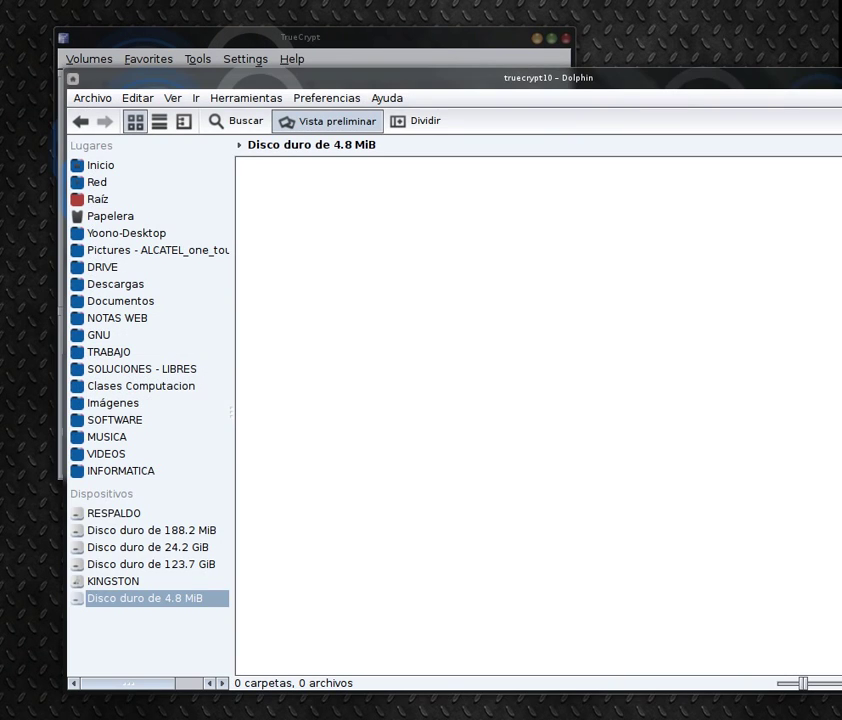
pyautogui.hotkey('alt', 'F4')
pyautogui.moveTo(322, 44); pyautogui.dragTo(436, 101)
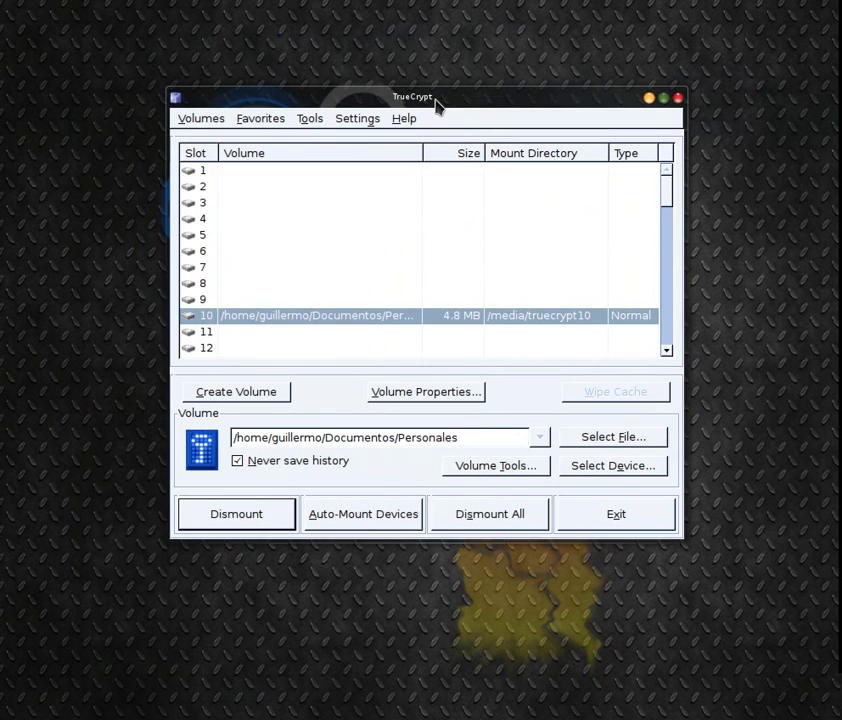